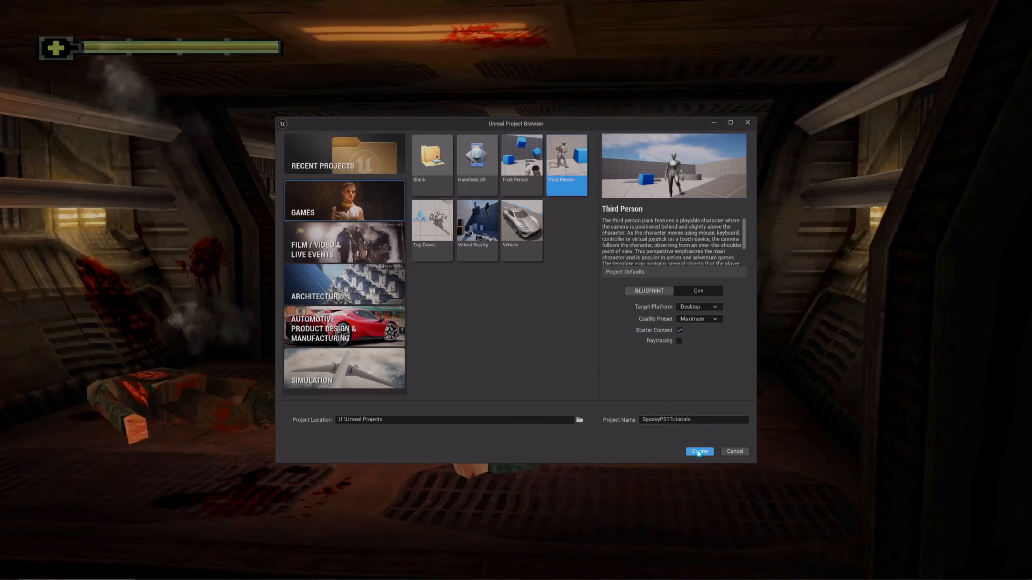
Create a Blueprint project from the Third Person template, named SpookyPS1Tutorials, with Desktop target, Maximum quality and Starter Content
left_click(697, 451)
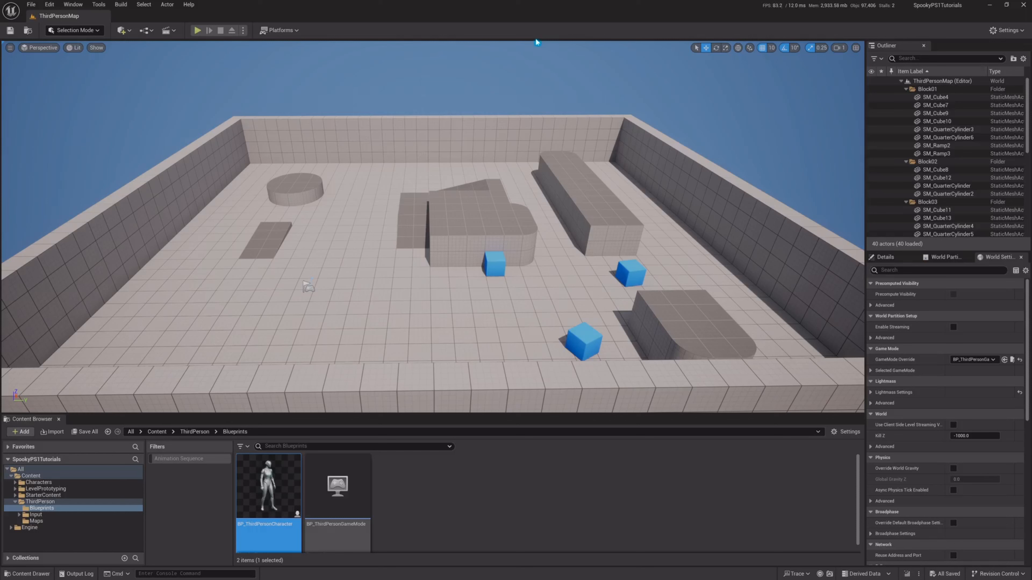
Detach the Content Browser, enlarge its floating window, dock it back below the level viewport and adjust its height
left_click(16, 495)
scroll(41, 498, "down", 2)
left_click(16, 468)
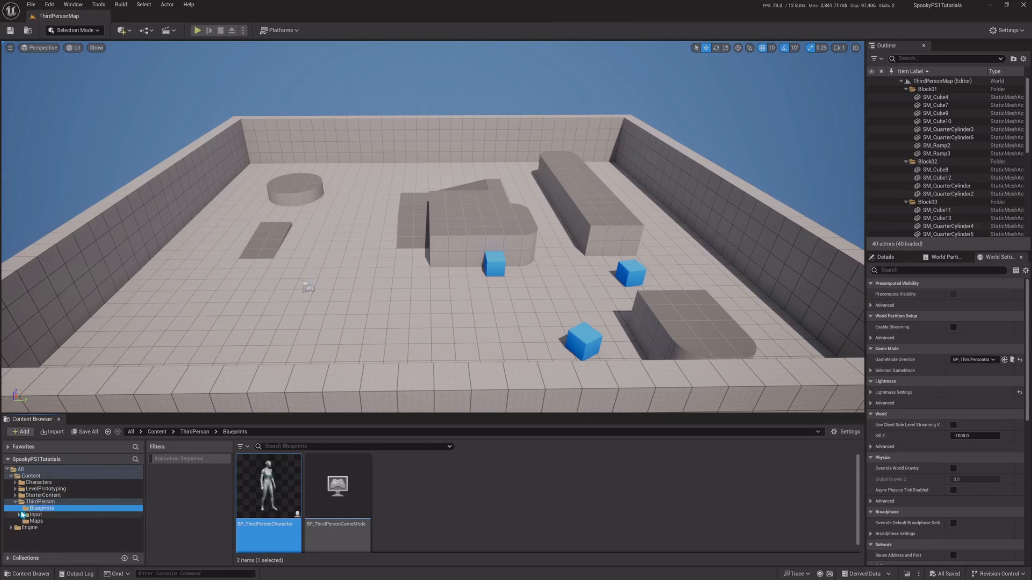
left_click_drag(47, 419, 400, 242)
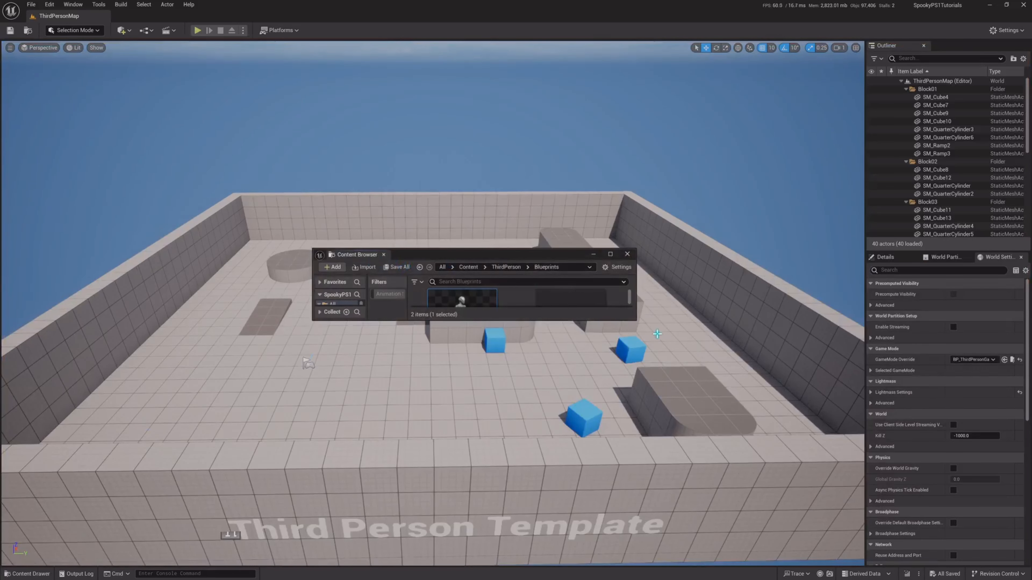
left_click_drag(634, 320, 694, 446)
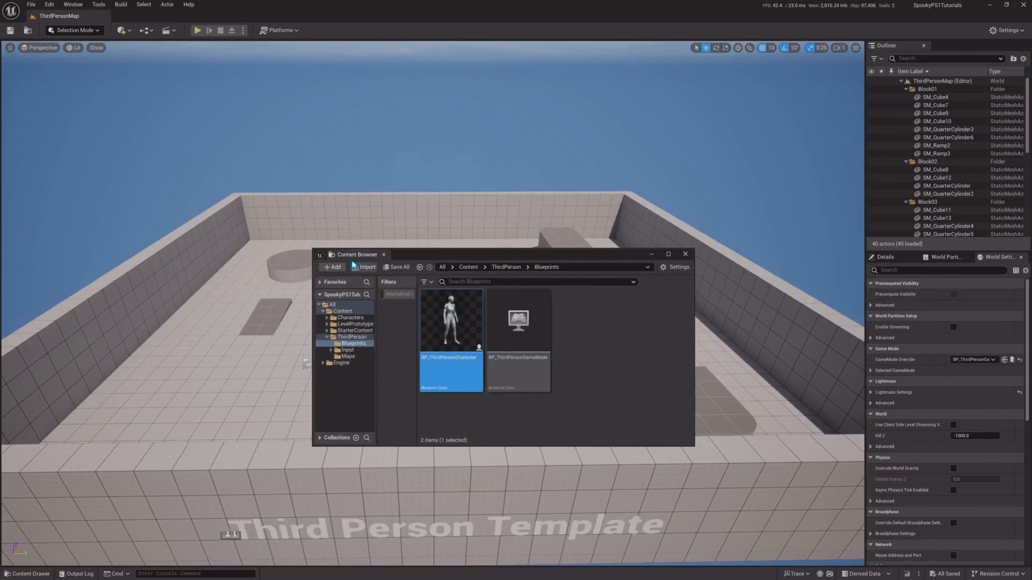
left_click_drag(354, 255, 321, 515)
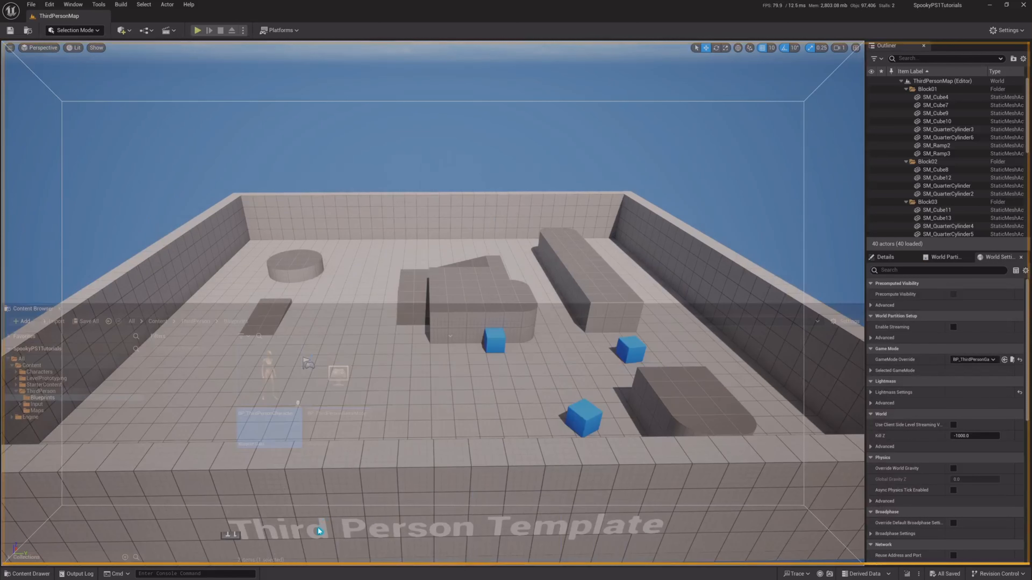
left_click_drag(409, 356, 349, 237)
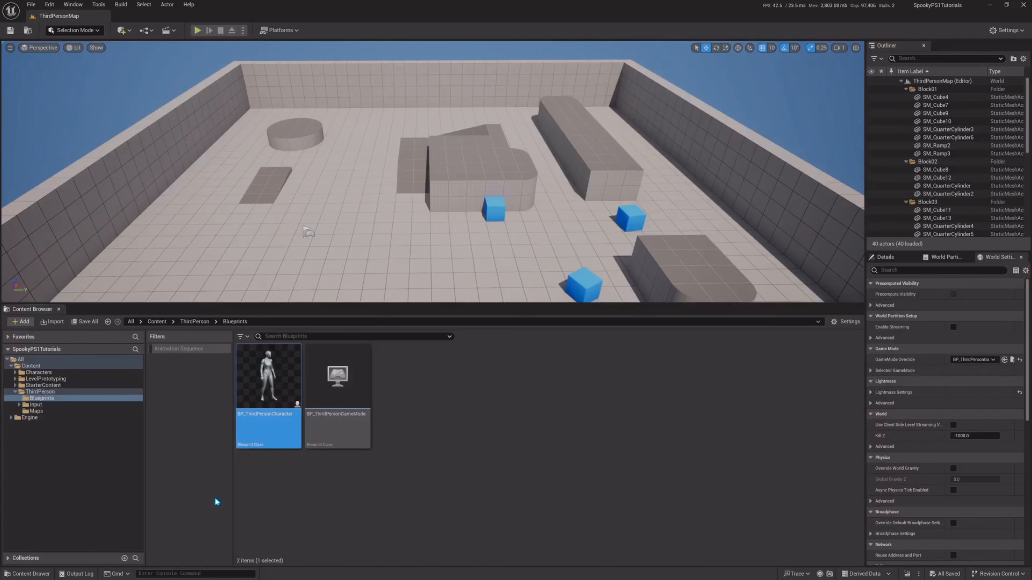
left_click_drag(343, 311, 336, 405)
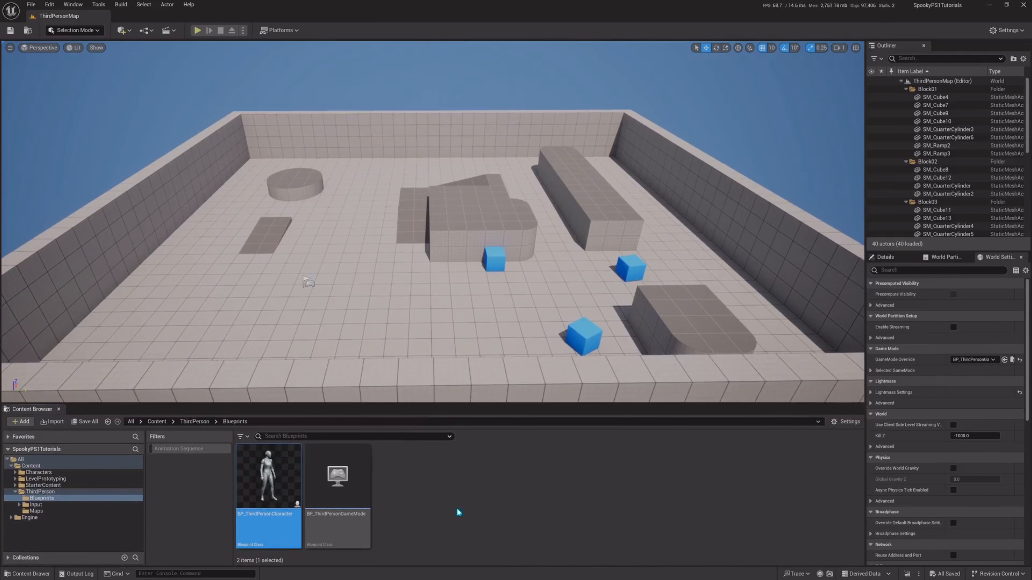
Open the BP_ThirdPersonCharacter blueprint from the Blueprints folder inside ThirdPerson
left_click(15, 486)
left_click(15, 486)
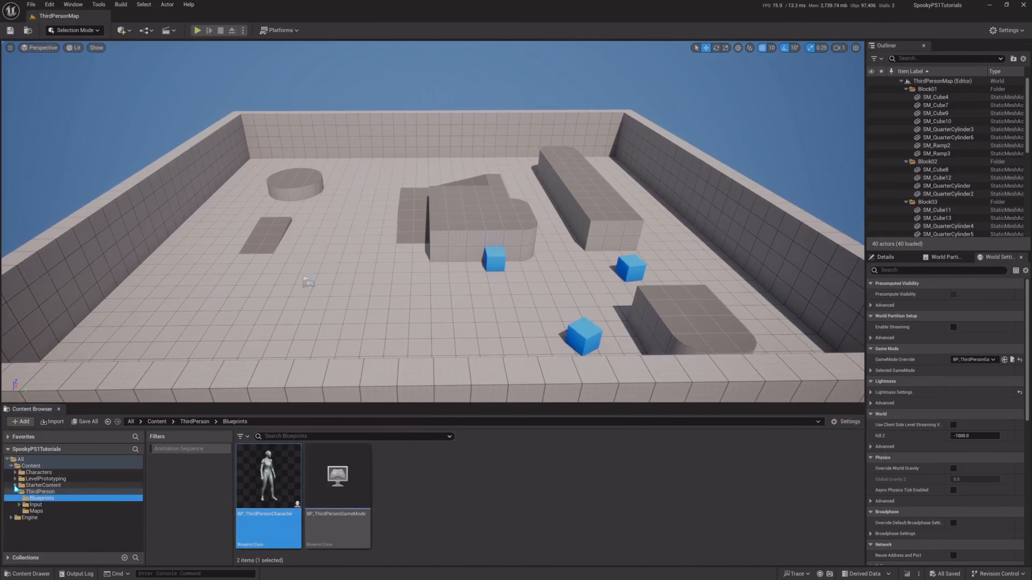
left_click(38, 492)
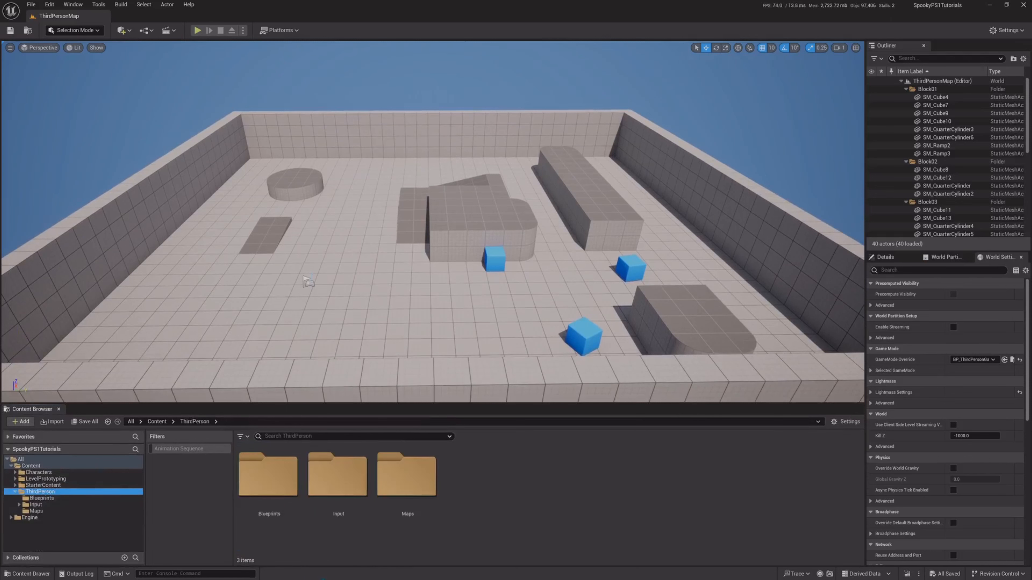
double_click(269, 476)
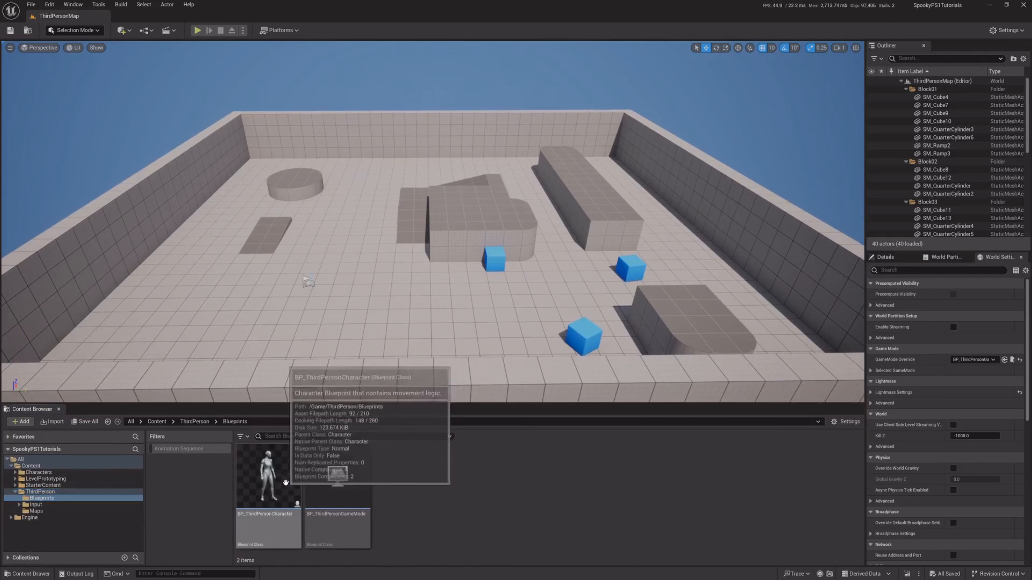
double_click(272, 476)
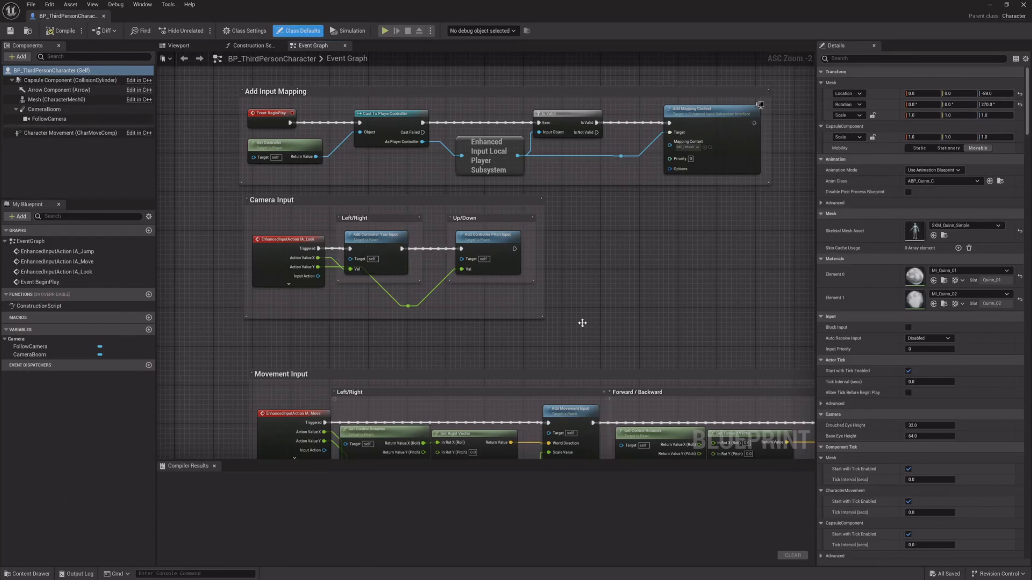
Look over the input mapping and camera input nodes in the character's Event Graph and close the blueprint
right_click_drag(582, 322, 610, 331)
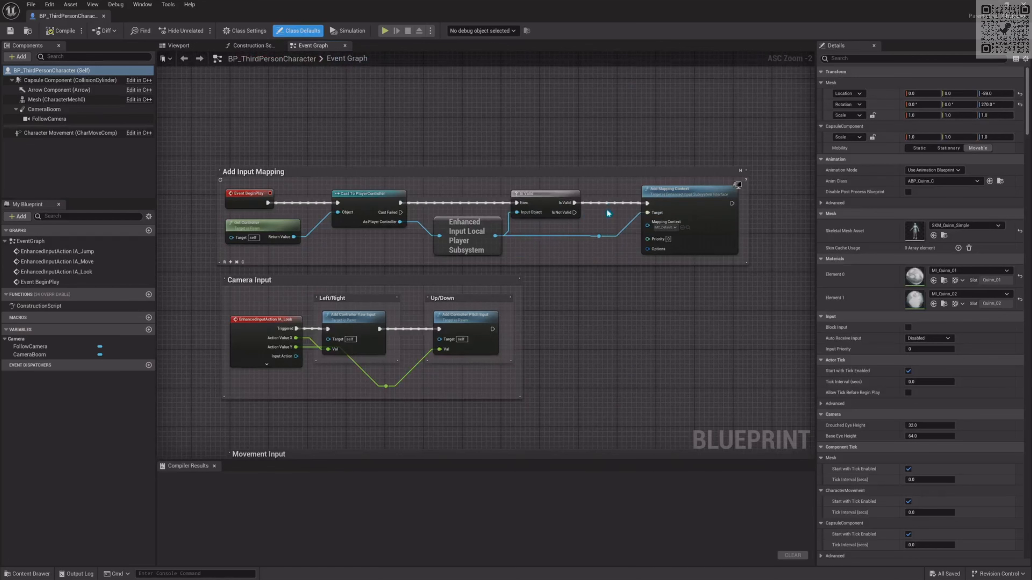
right_click_drag(574, 373, 578, 325)
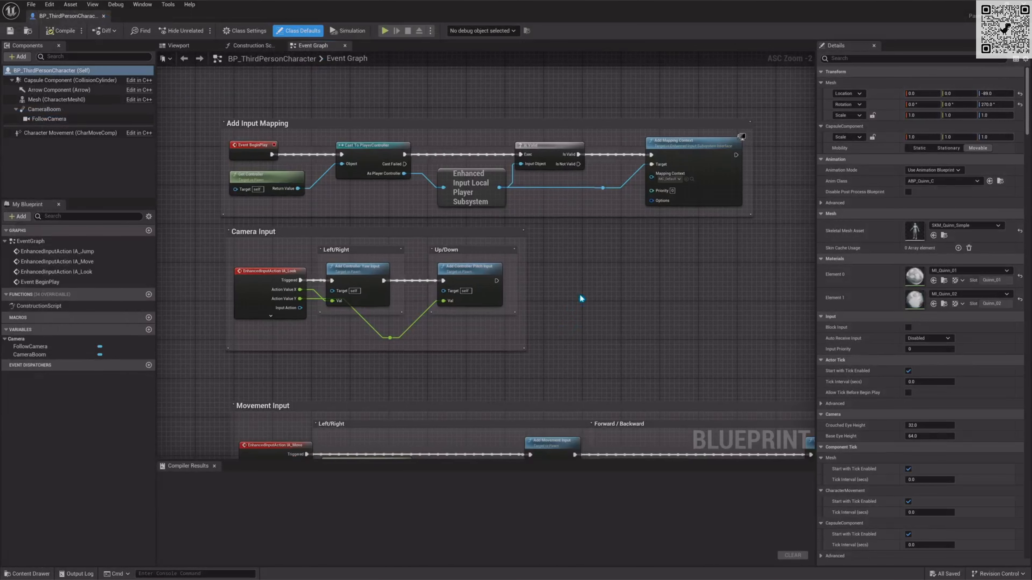
left_click(104, 15)
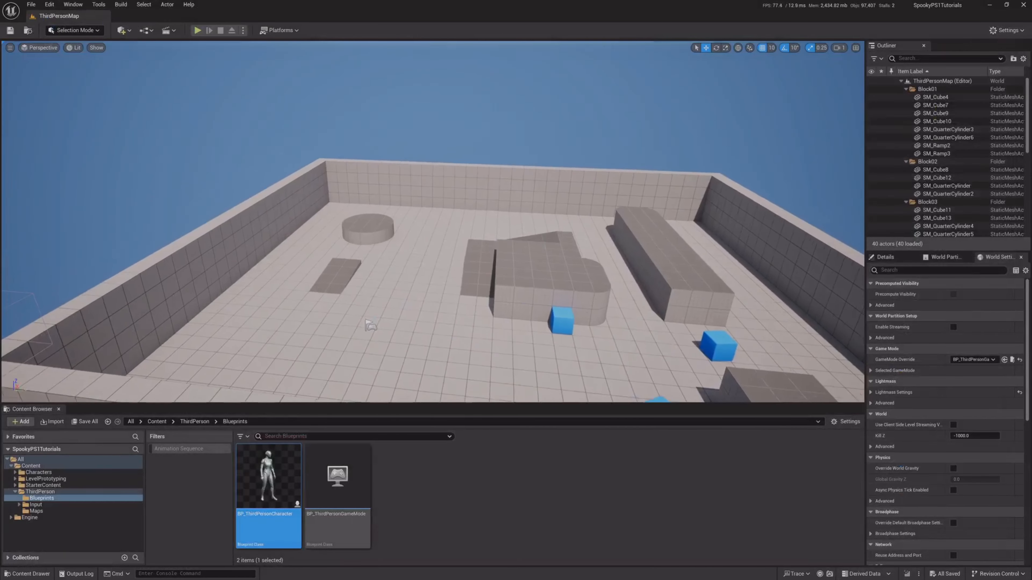
Fly the viewport camera around ThirdPersonMap to examine its ramps, blocks and walls
mouse_move(459, 230)
right_mouse_down()
mouse_move(548, 211)
mouse_move(459, 230)
right_mouse_up()
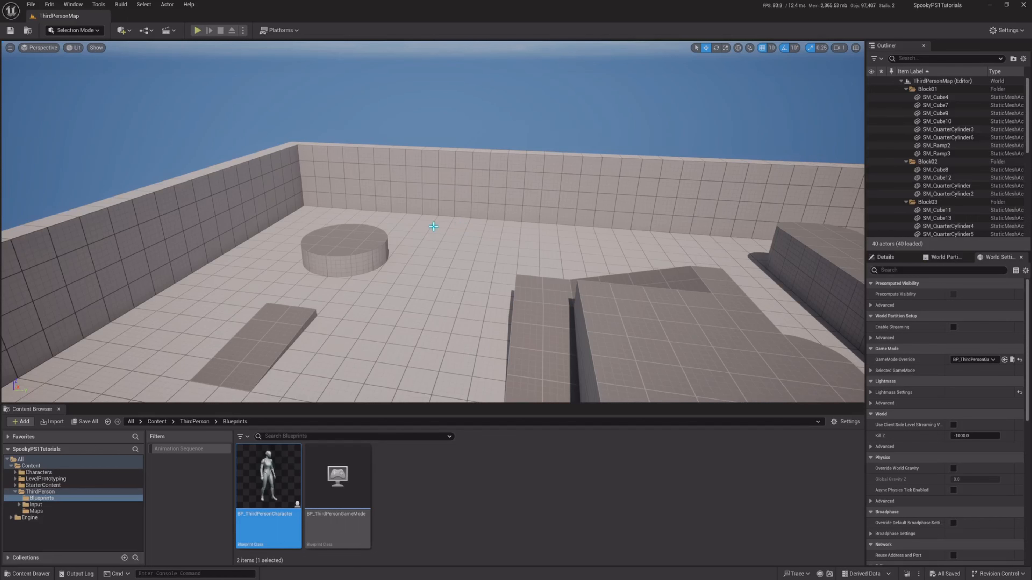
mouse_move(433, 226)
right_mouse_down()
mouse_move(479, 218)
mouse_move(440, 215)
mouse_move(609, 215)
mouse_move(495, 209)
mouse_move(468, 244)
mouse_move(426, 263)
mouse_move(366, 228)
mouse_move(433, 226)
right_mouse_up()
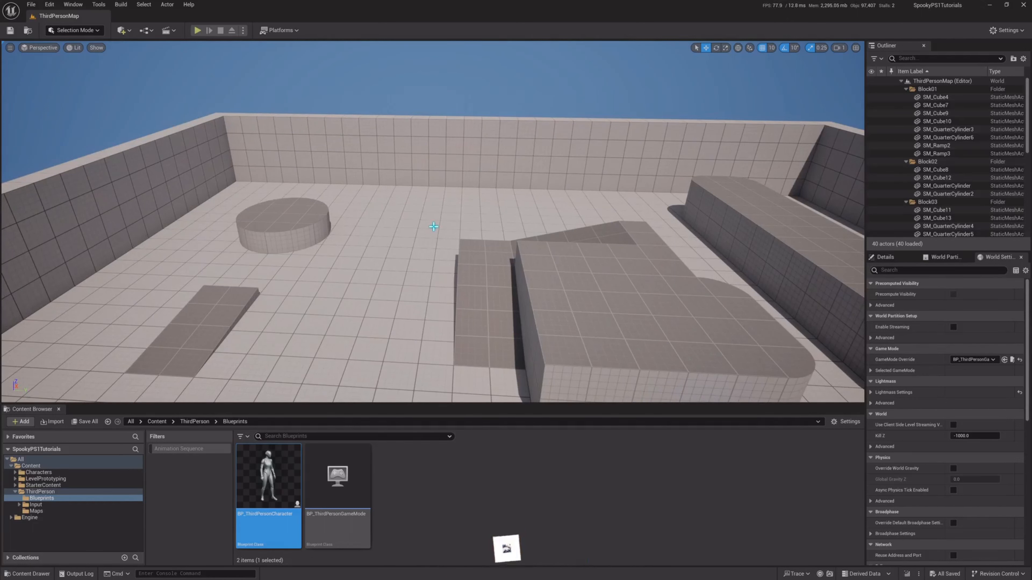
mouse_move(434, 226)
right_mouse_down()
mouse_move(467, 227)
mouse_move(374, 227)
mouse_move(392, 260)
mouse_move(342, 216)
mouse_move(459, 183)
mouse_move(447, 196)
mouse_move(479, 212)
mouse_move(507, 195)
mouse_move(487, 191)
mouse_move(467, 227)
mouse_move(434, 226)
right_mouse_up()
key("w")
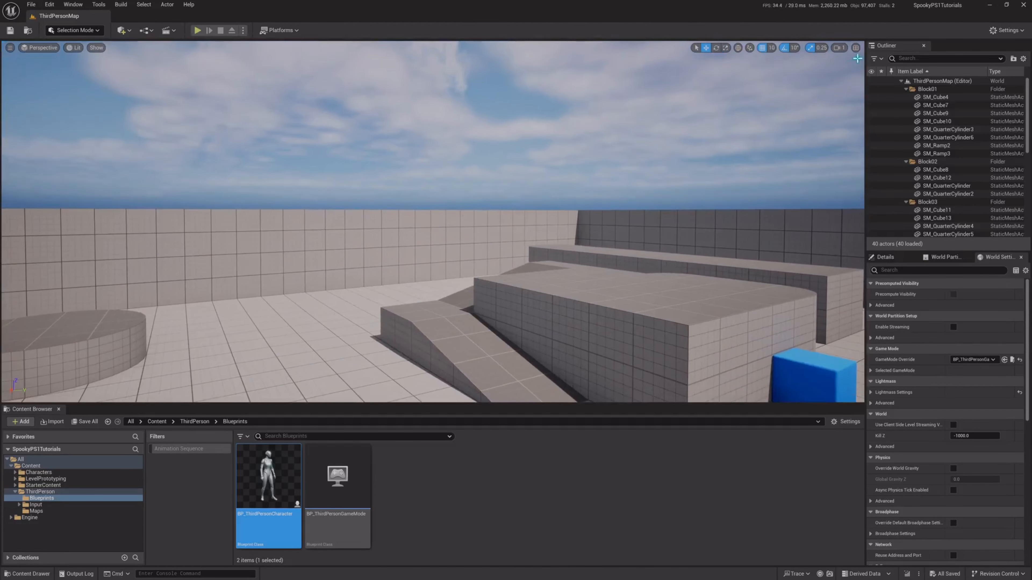
right_click_drag(629, 199, 588, 221)
key("s")
key("w")
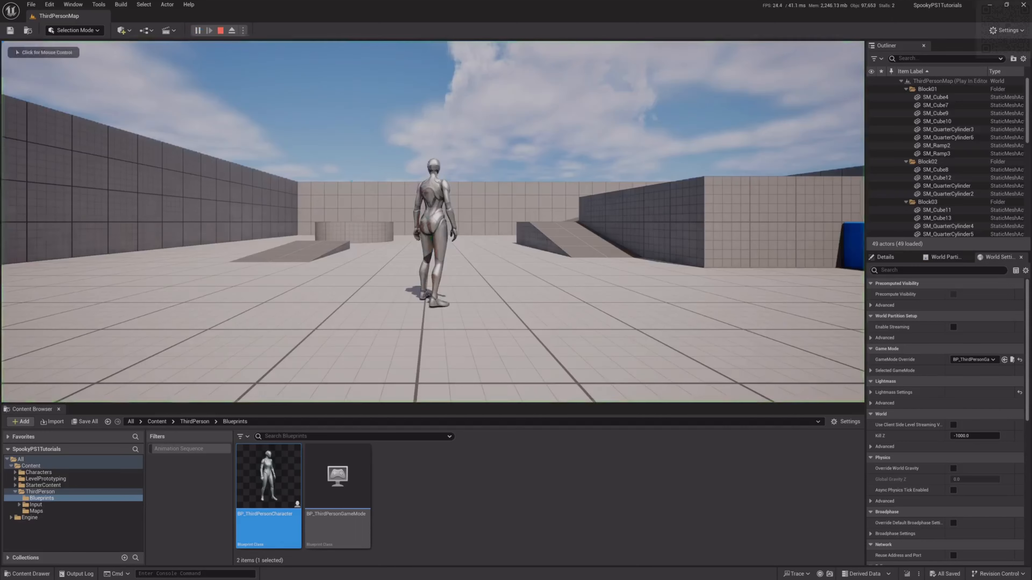
Play the level in the editor and run the character over the ramps and blocks, jumping along the way
key("w")
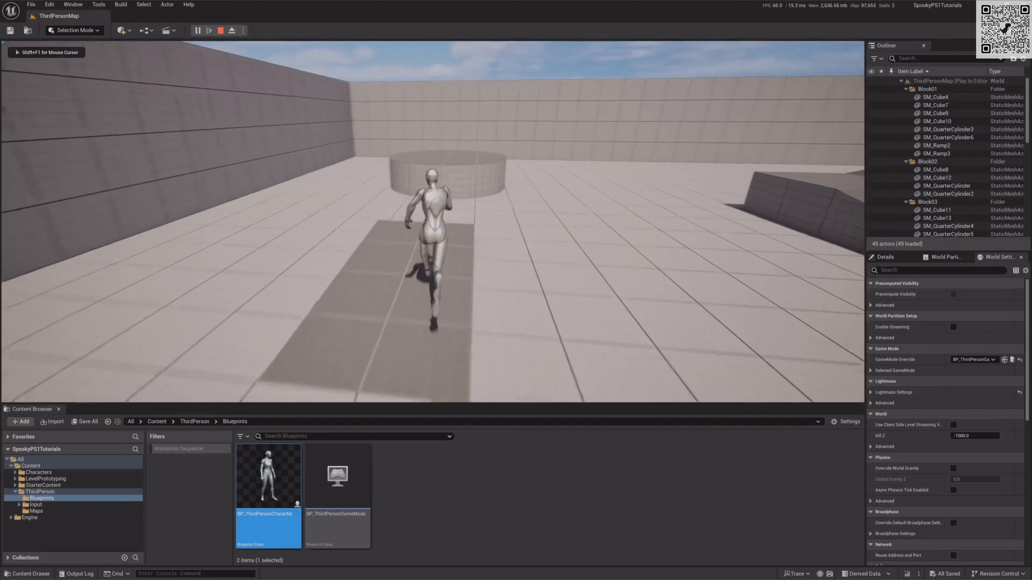
key("w")
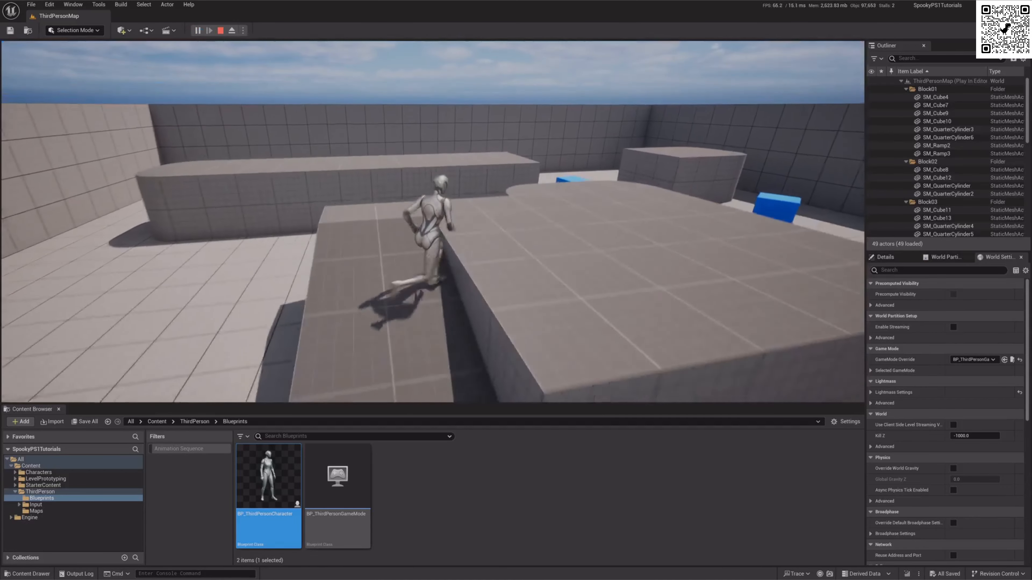
key("w")
key("space")
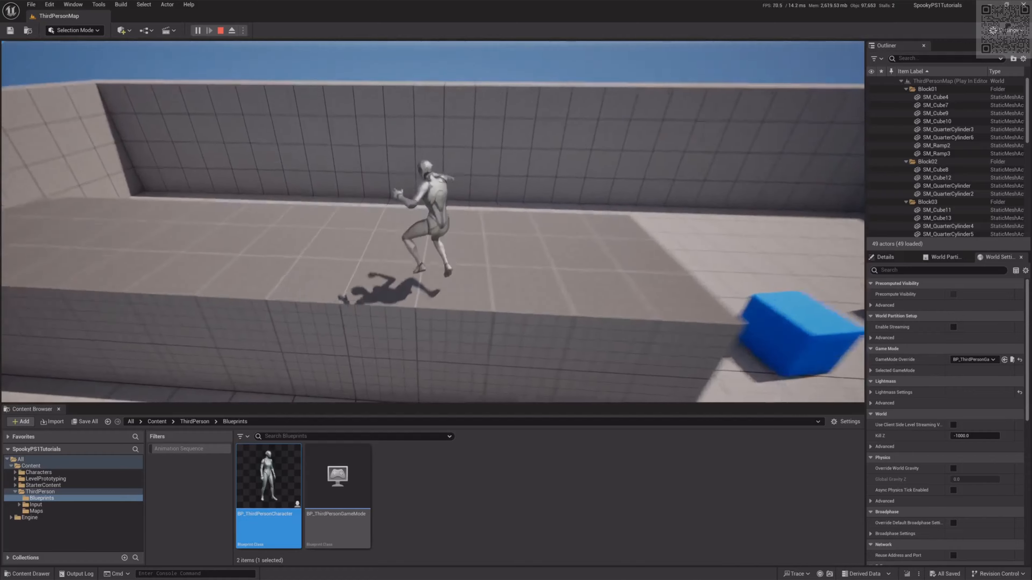
key("w")
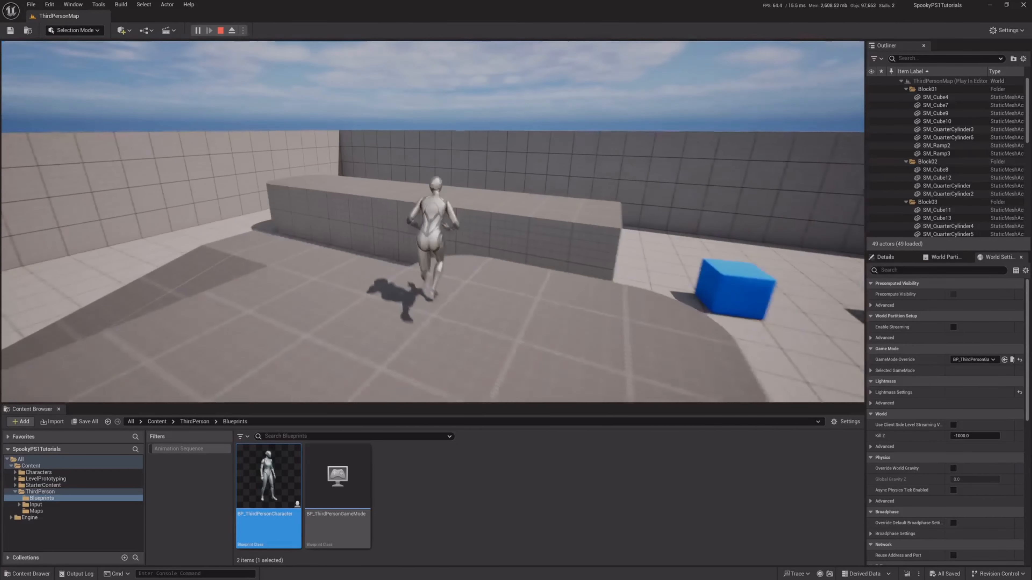
key("w")
key("space")
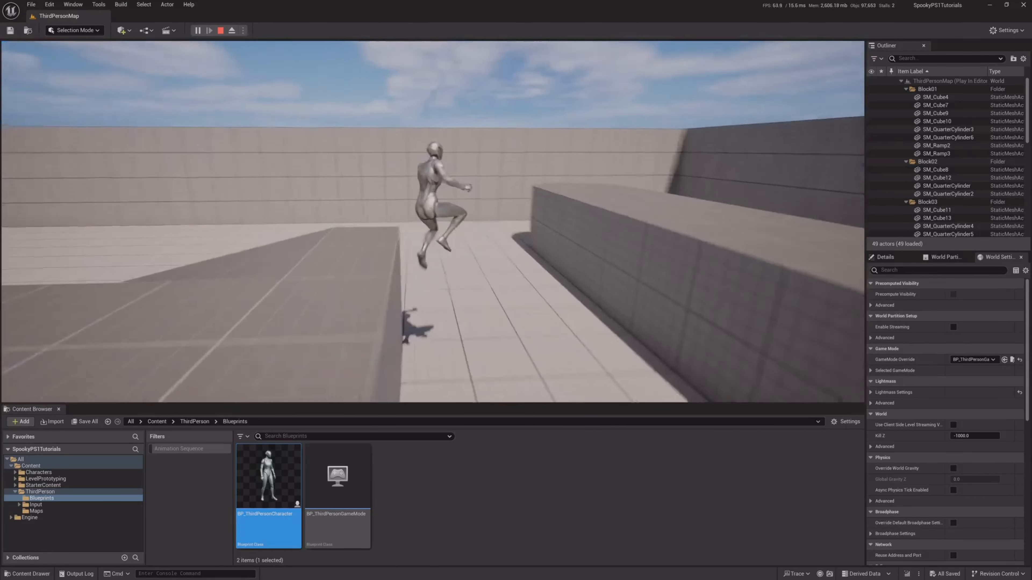
key("w")
key("space")
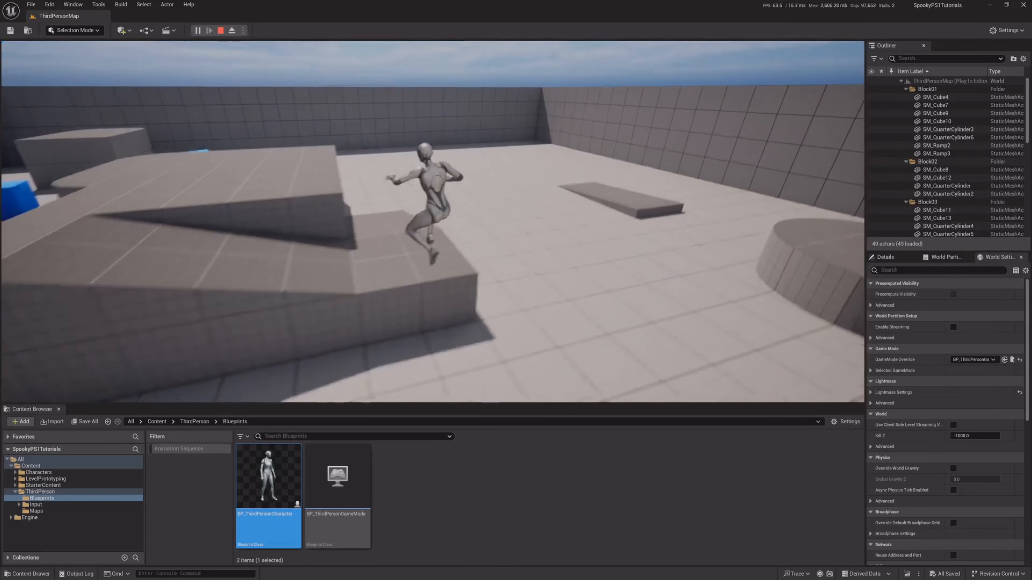
key("w")
key("space")
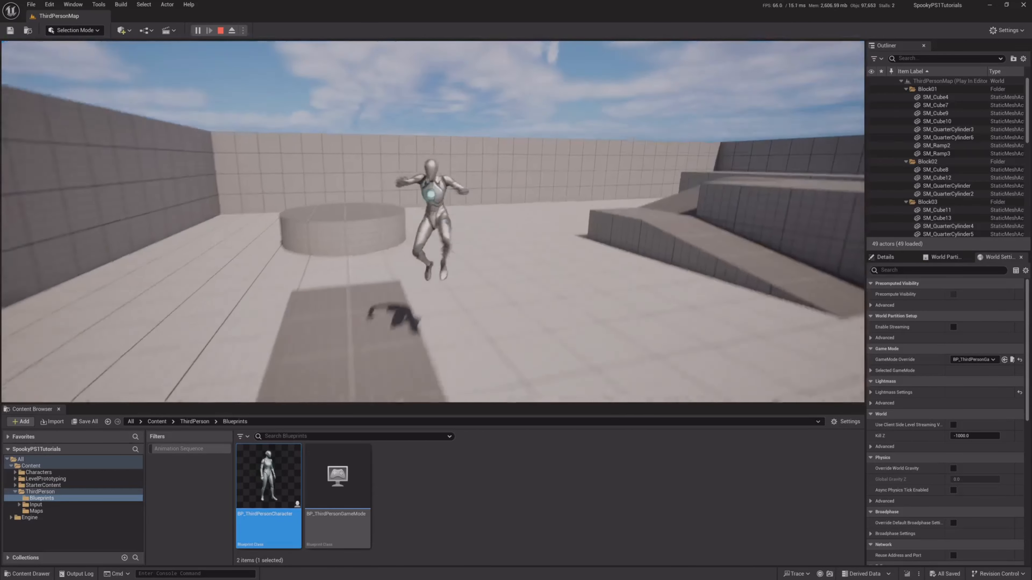
Test the character's sideways, backward and forward movement across the open floor and end the play session
key("d")
key("a")
key("d")
key("w")
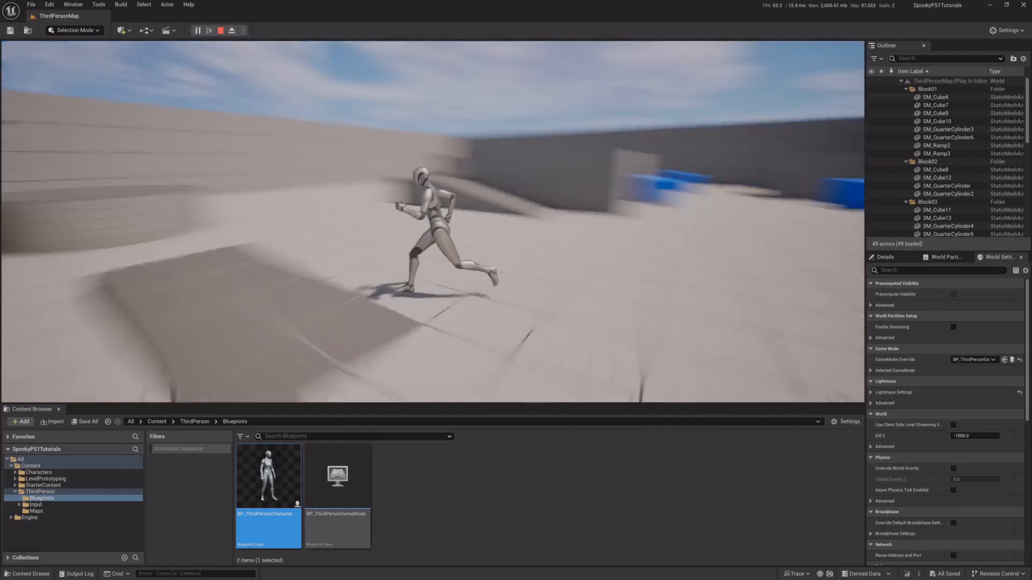
key("s")
key("d")
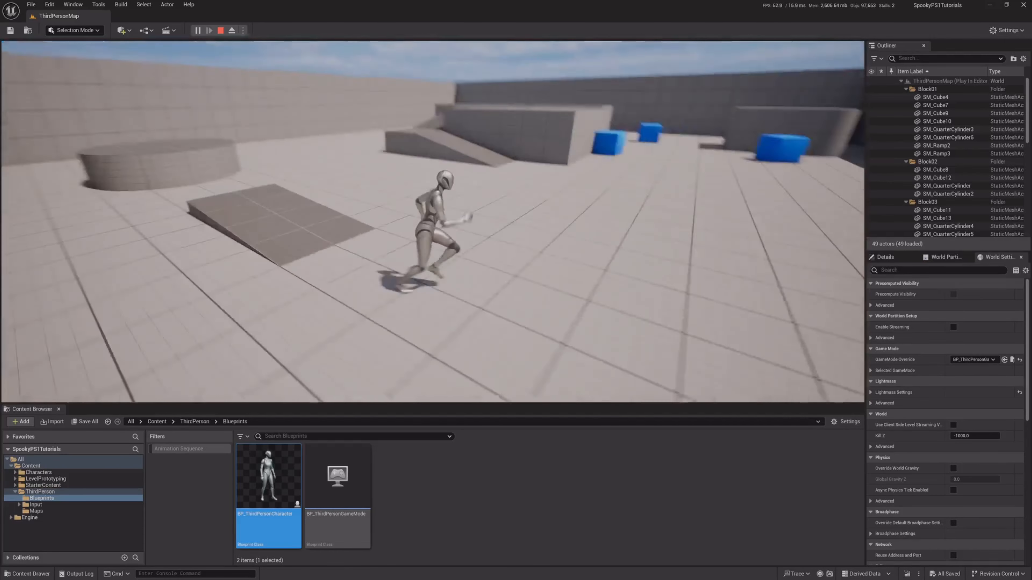
key("a")
key("w")
key("Escape")
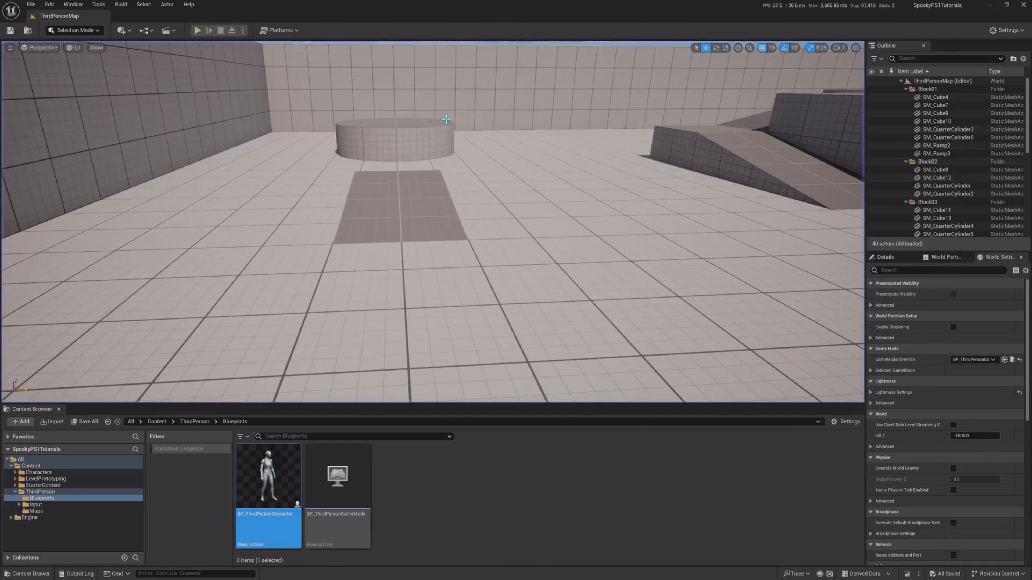
Reopen BP_ThirdPersonCharacter and examine the character mesh, capsule and follow camera in the blueprint's 3D view
double_click(252, 475)
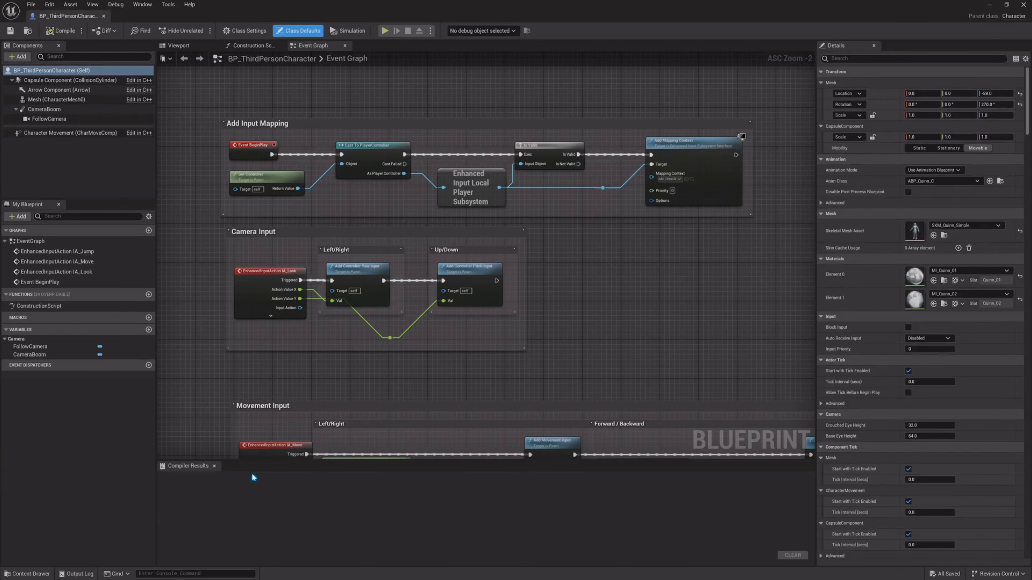
left_click(179, 45)
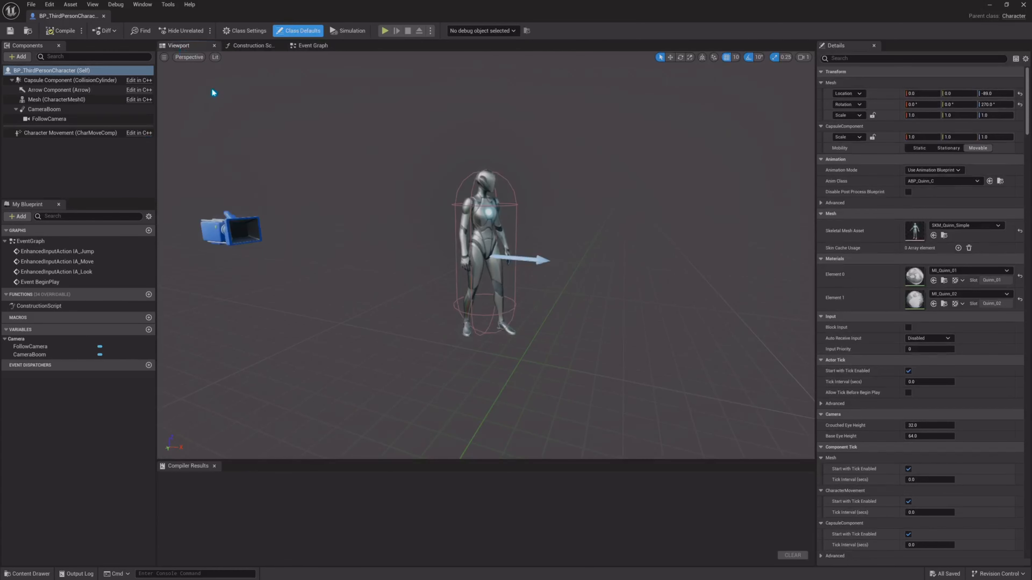
left_click(105, 185)
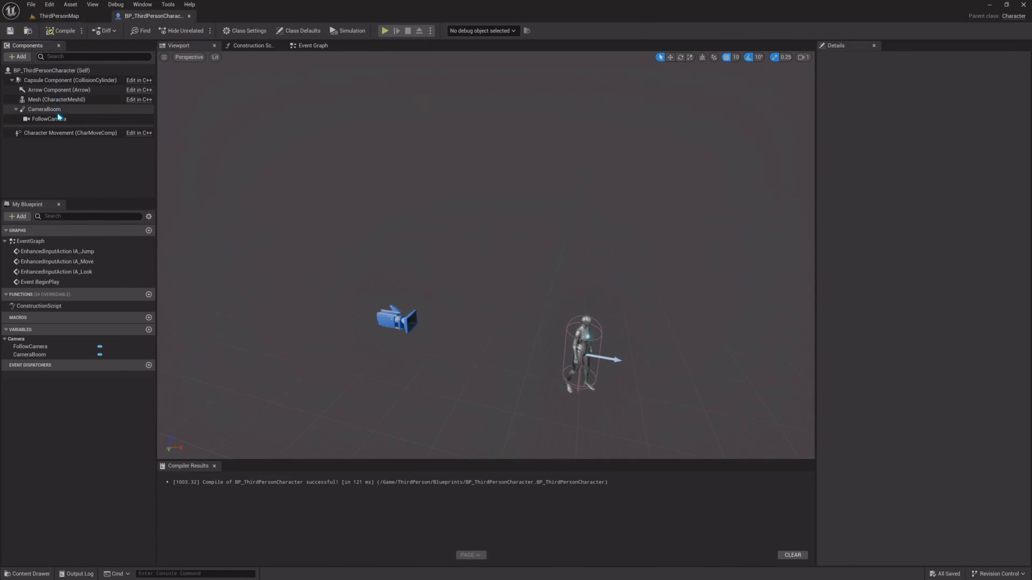
mouse_move(457, 253)
right_mouse_down()
mouse_move(456, 293)
mouse_move(457, 253)
mouse_move(456, 262)
right_mouse_up()
key("w")
key("s")
key("w")
key("s")
key("w")
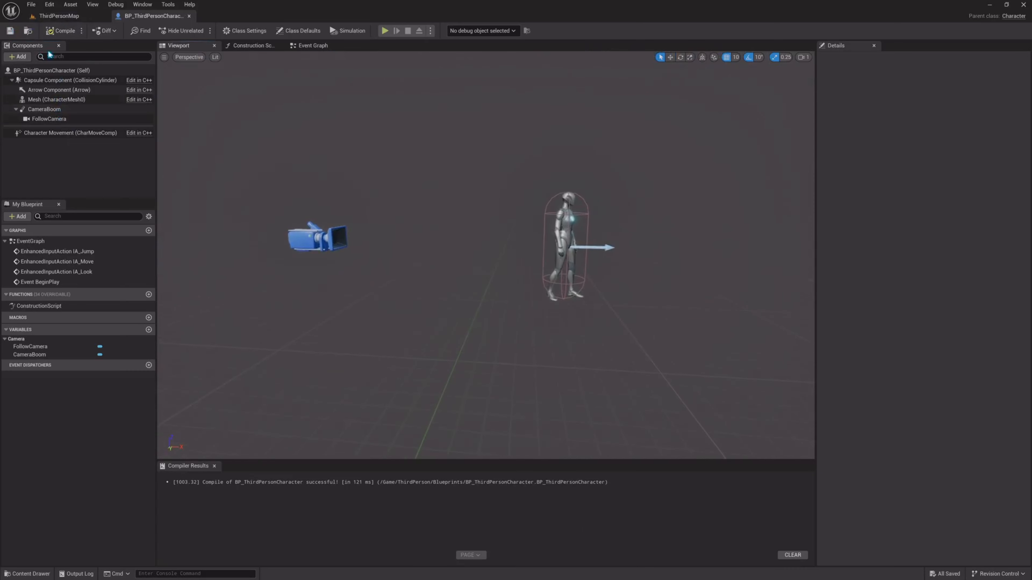
Play ThirdPersonMap in the editor, run the character across the floor while turning the camera, and end the play session
left_click(61, 17)
right_click_drag(242, 71, 231, 42)
key("w")
key("alt+p")
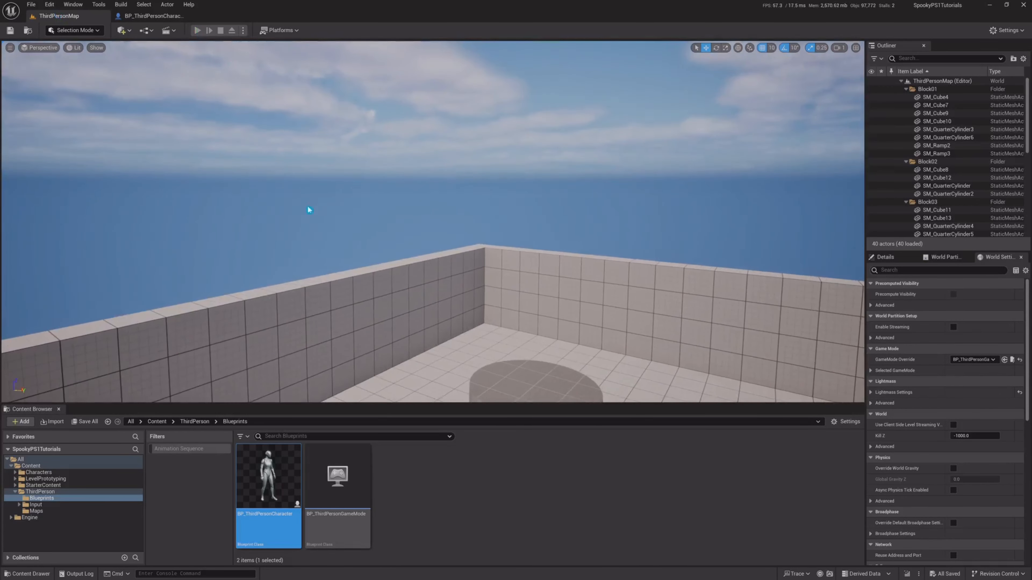
key("w")
key("w")
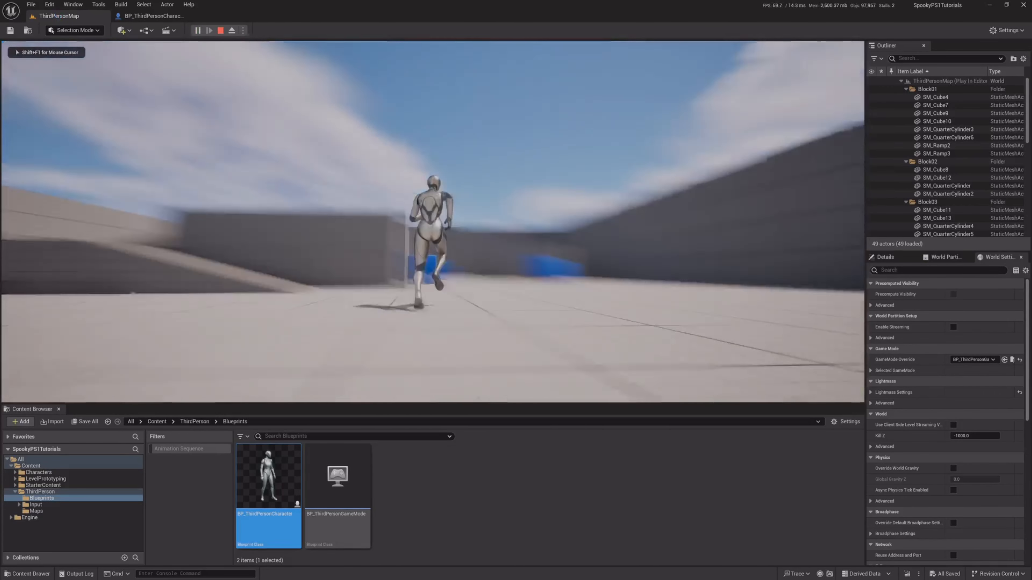
key("w")
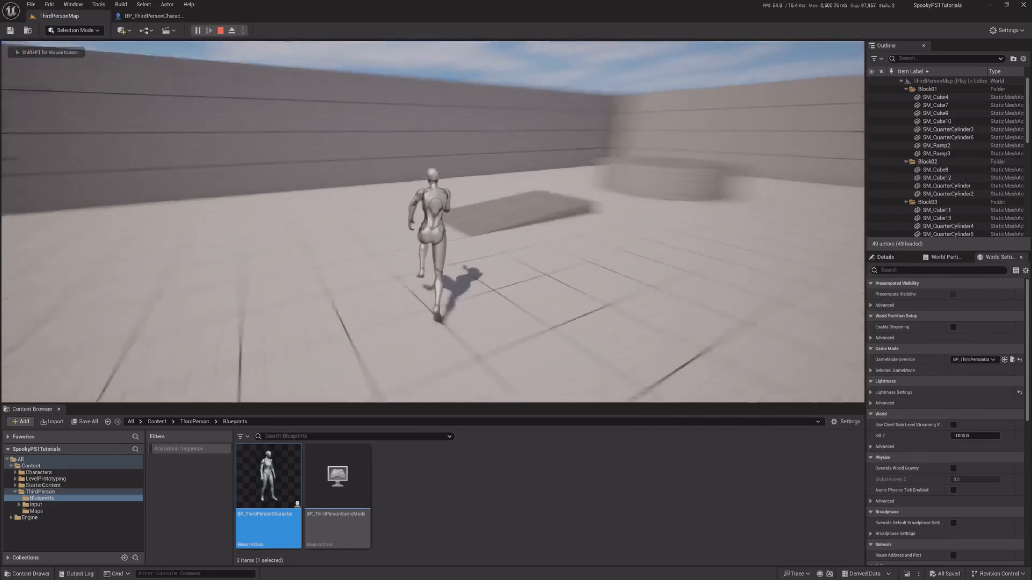
key("w")
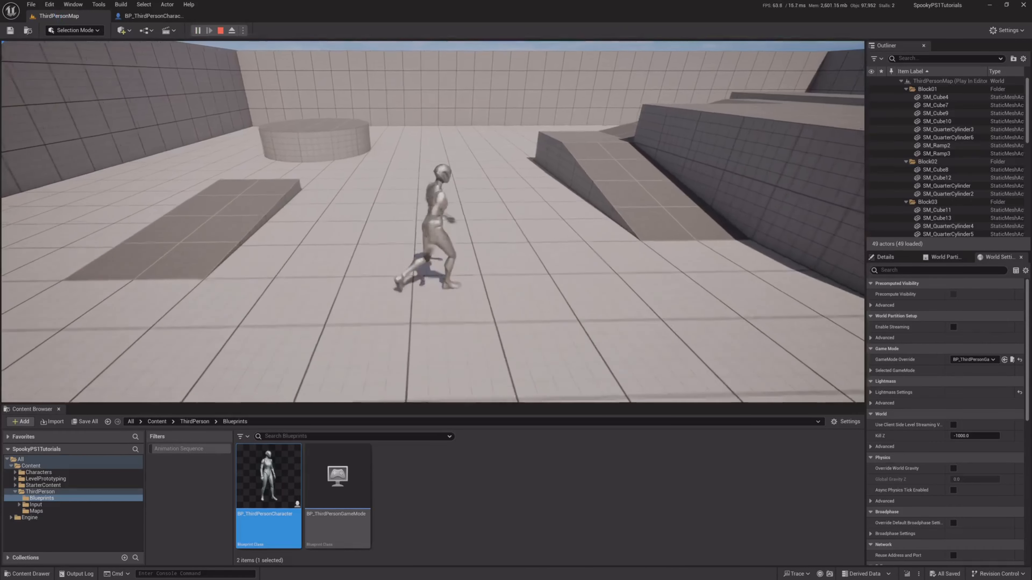
key("Escape")
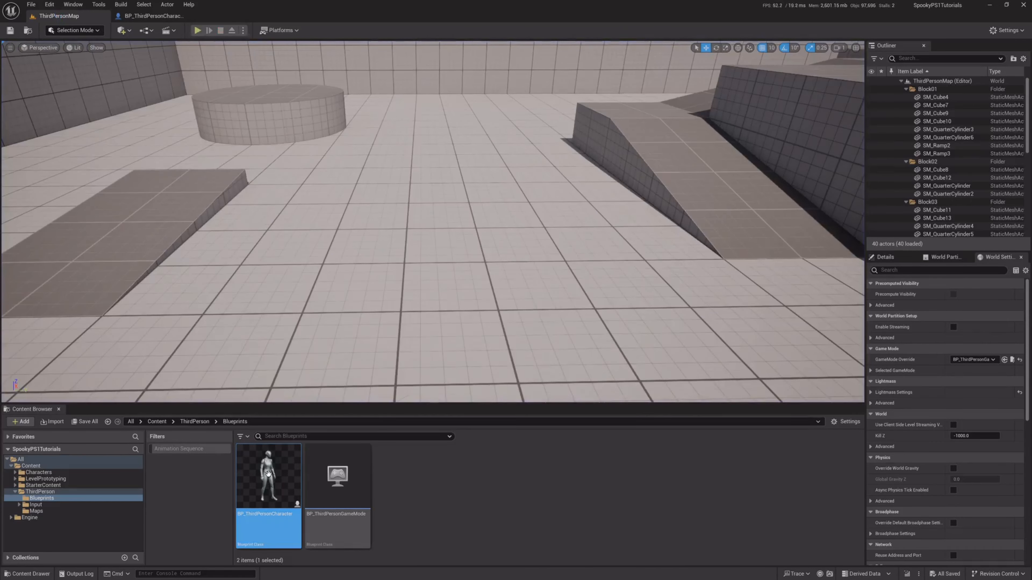
In BP_ThirdPersonCharacter, select the root (Self) and search its details for "ori" to examine Orient Rotation to Movement
left_click(153, 17)
right_click_drag(593, 185, 582, 159)
left_click(52, 72)
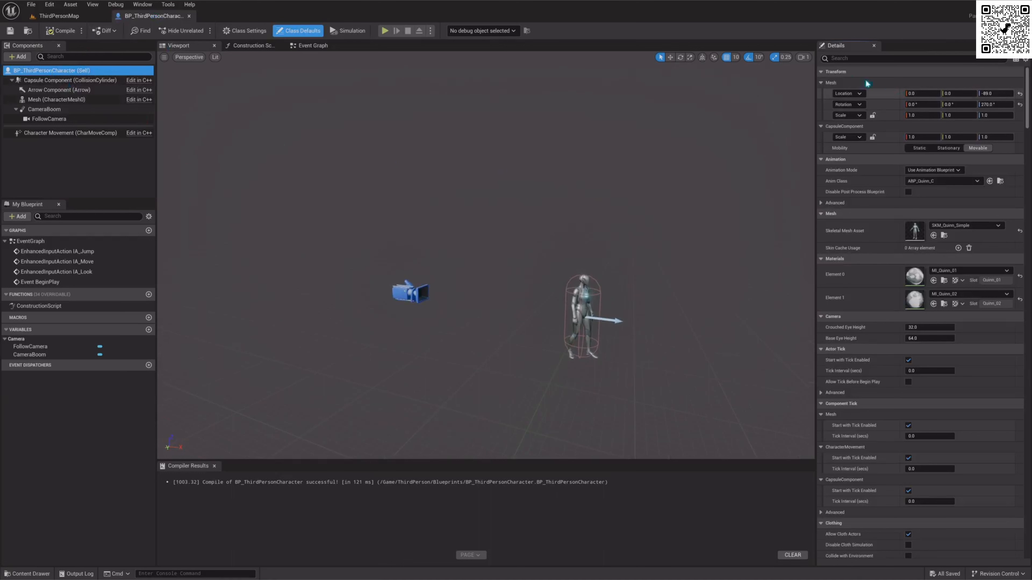
left_click(861, 59)
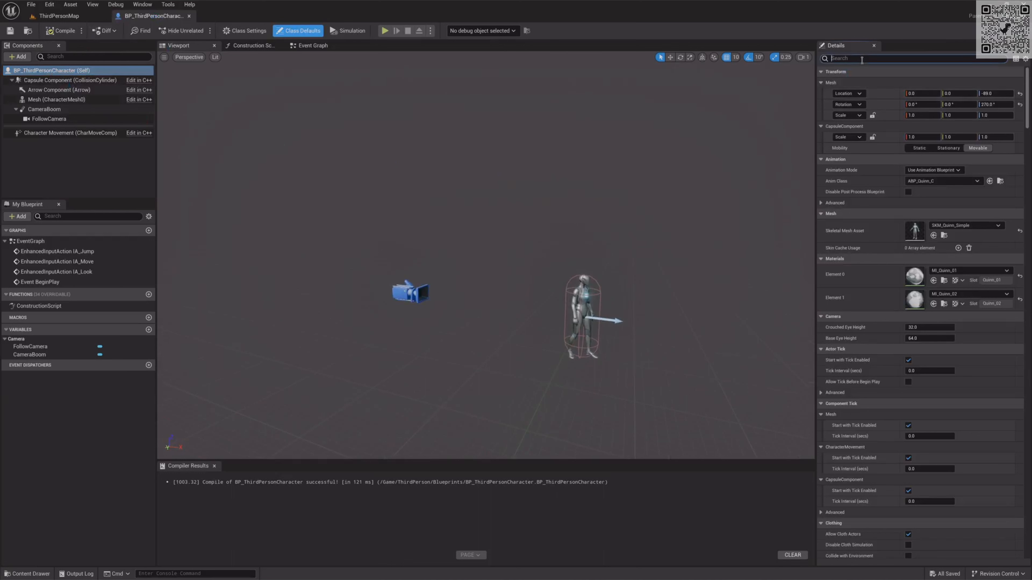
type("ori")
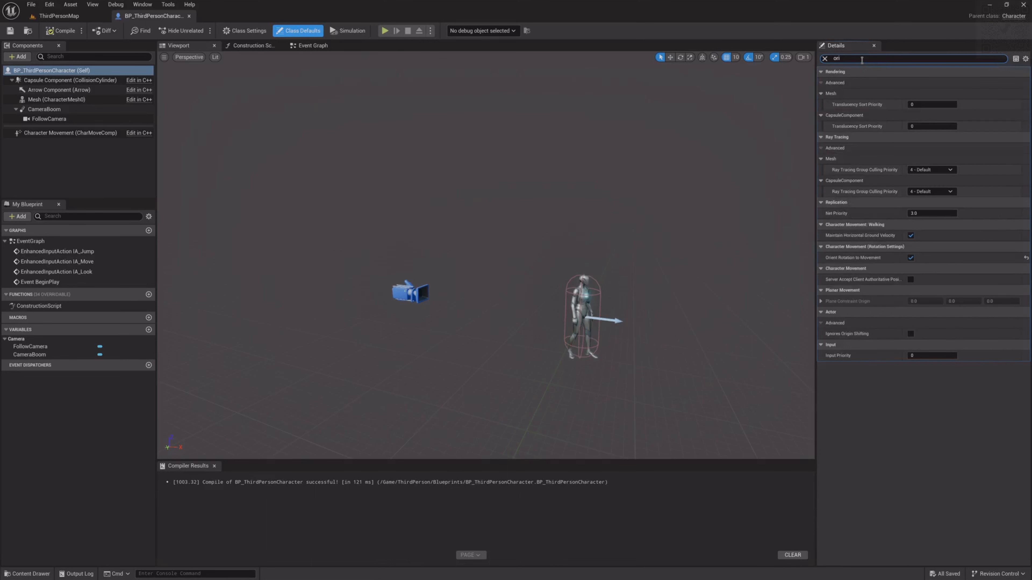
mouse_move(865, 263)
Enable Use Controller Rotation Yaw on the character, then clear the property search and compile and save the blueprint
type("yaw")
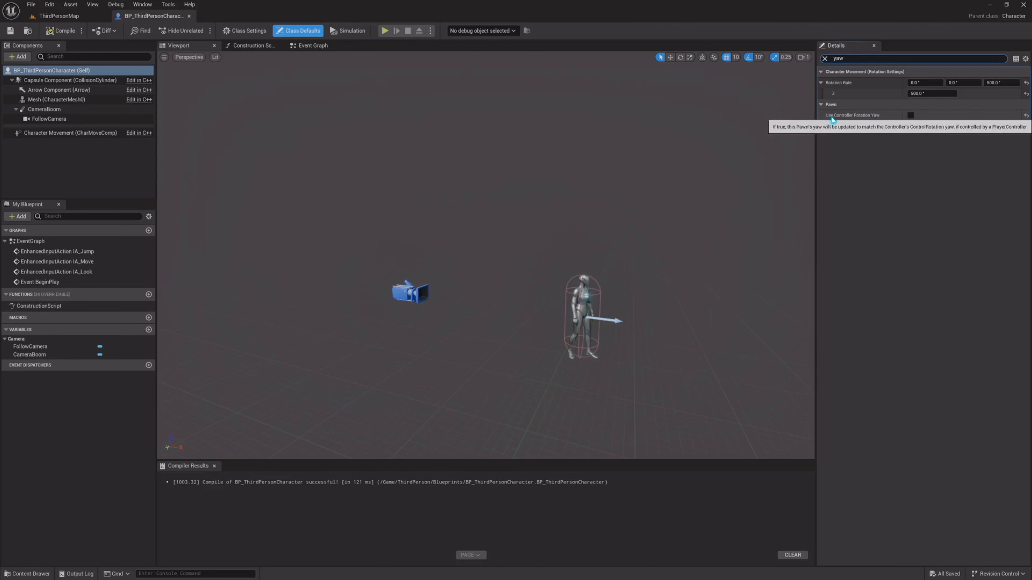
left_click(910, 115)
left_click(825, 58)
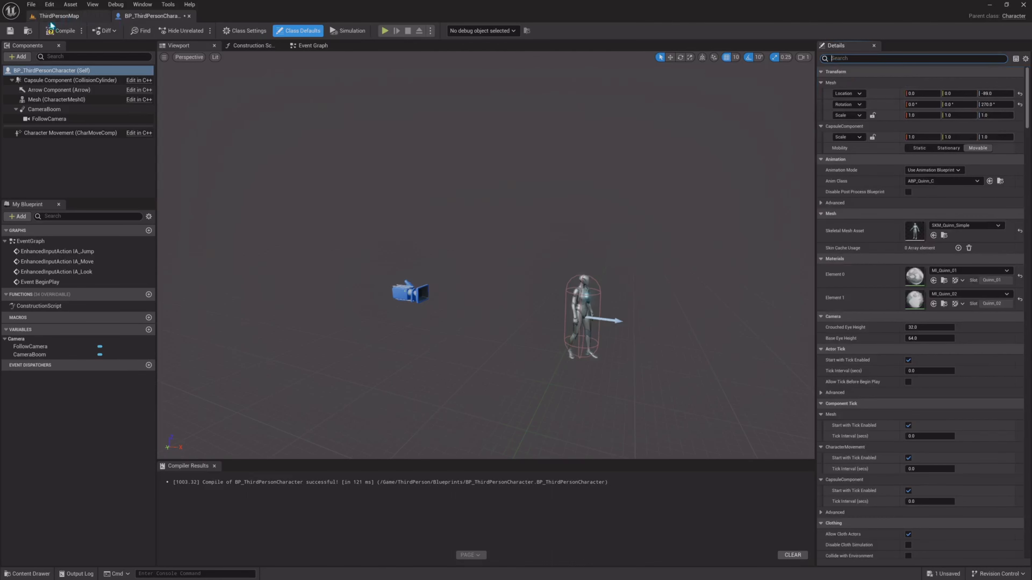
left_click(11, 30)
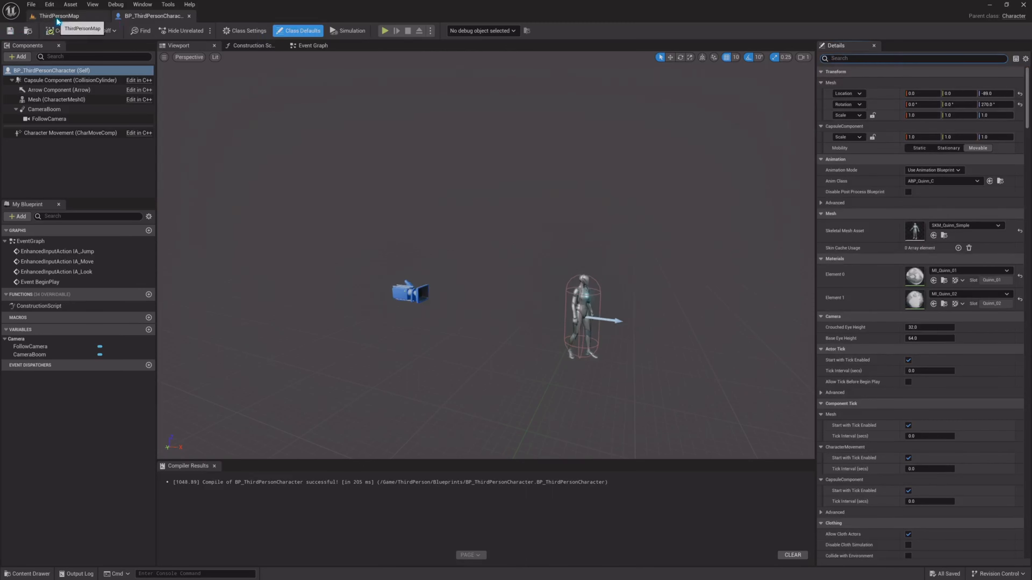
Playtest ThirdPersonMap again to check how the character turns with the camera while running forward, then end the session
left_click(58, 15)
right_click_drag(327, 172, 327, 173)
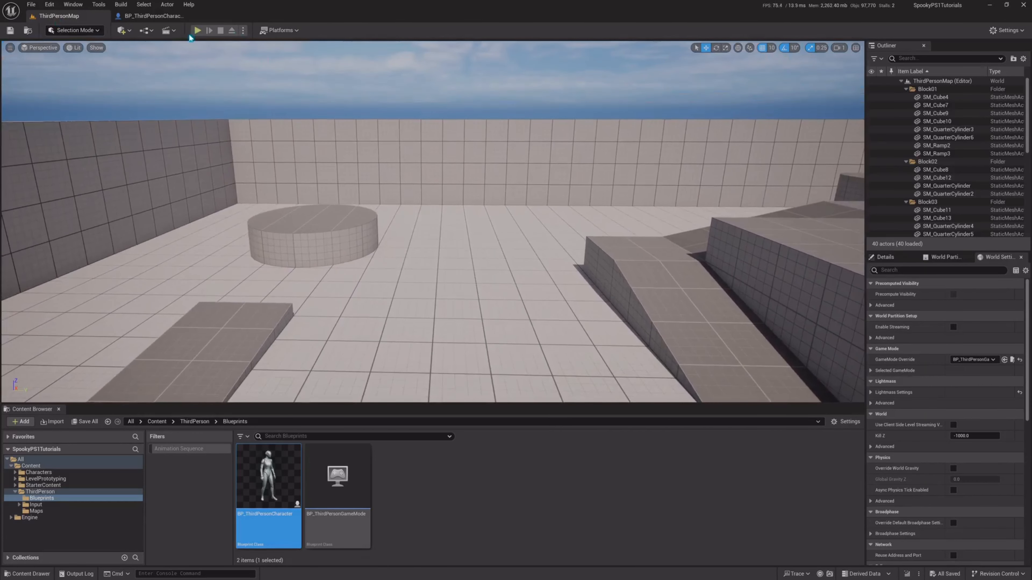
left_click(197, 30)
left_click(360, 170)
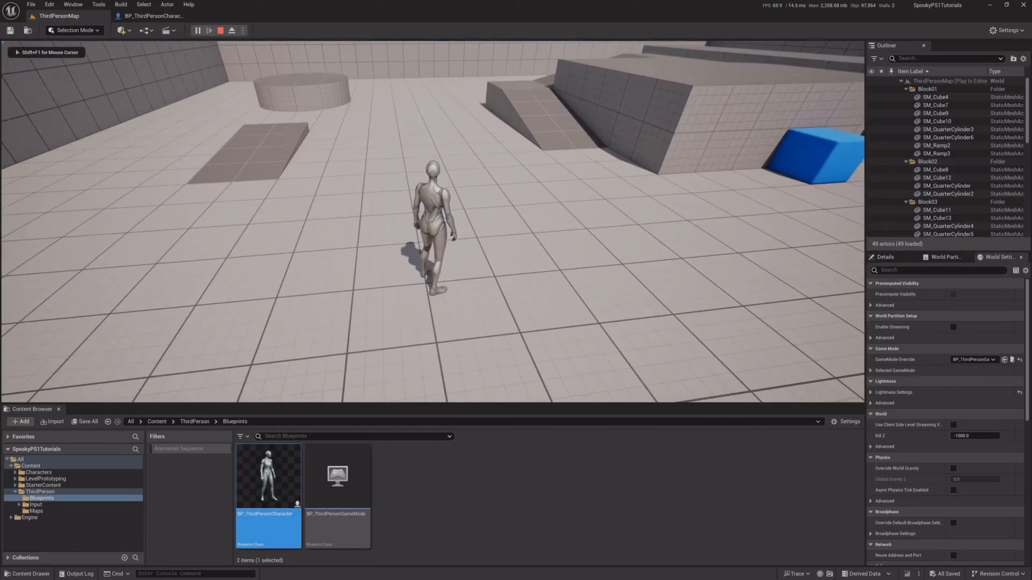
key("w")
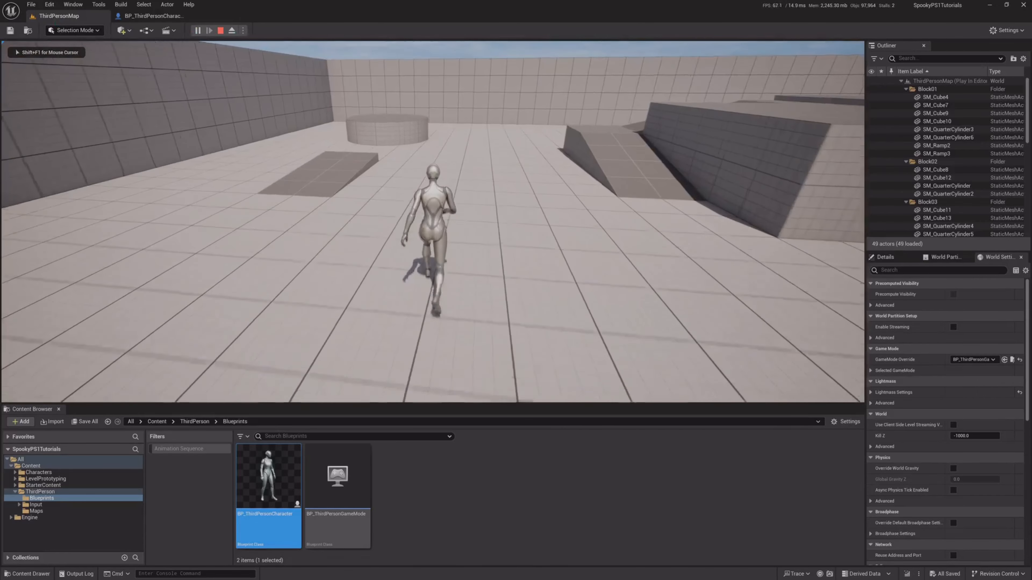
key("w")
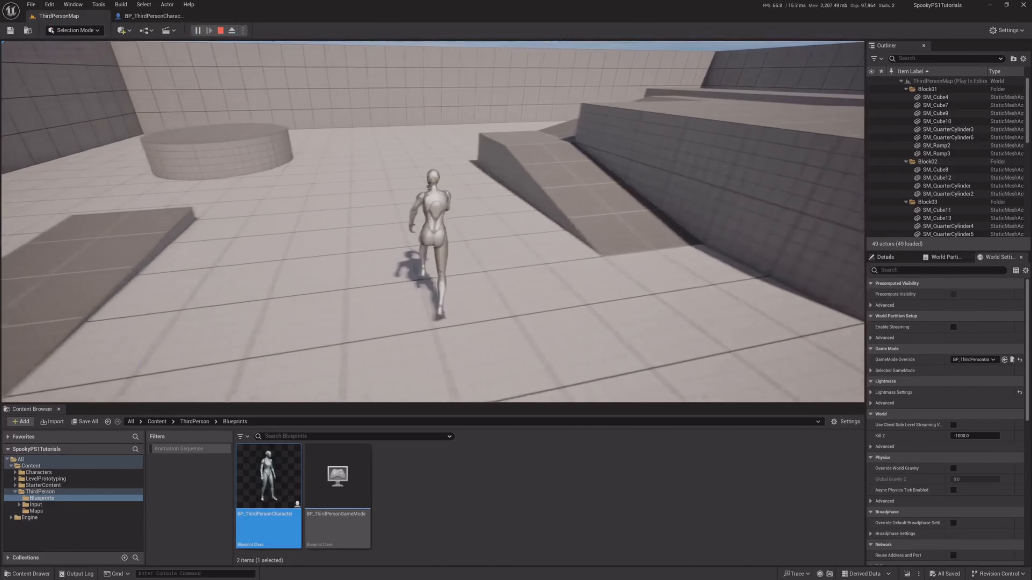
key("w")
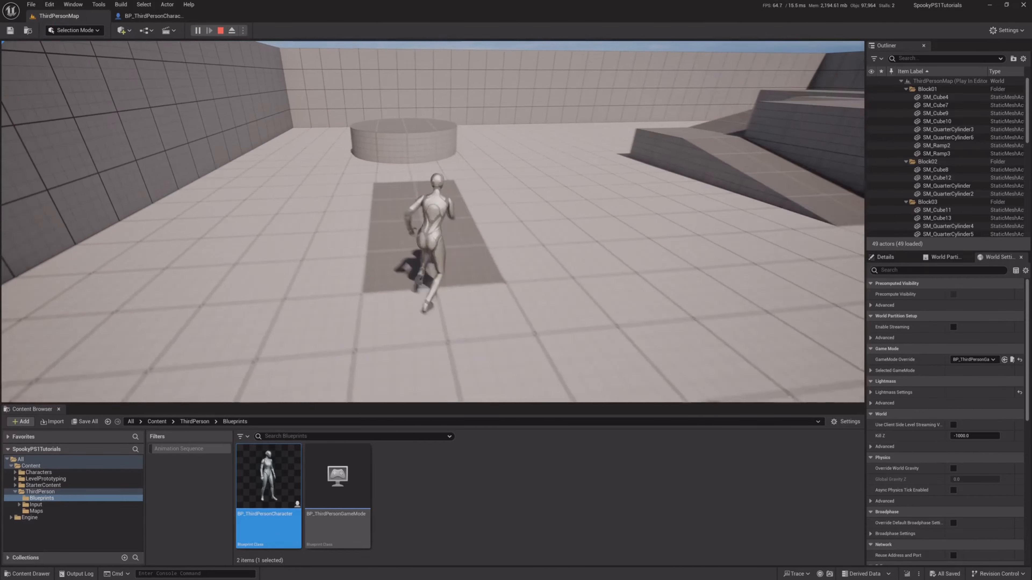
key("w")
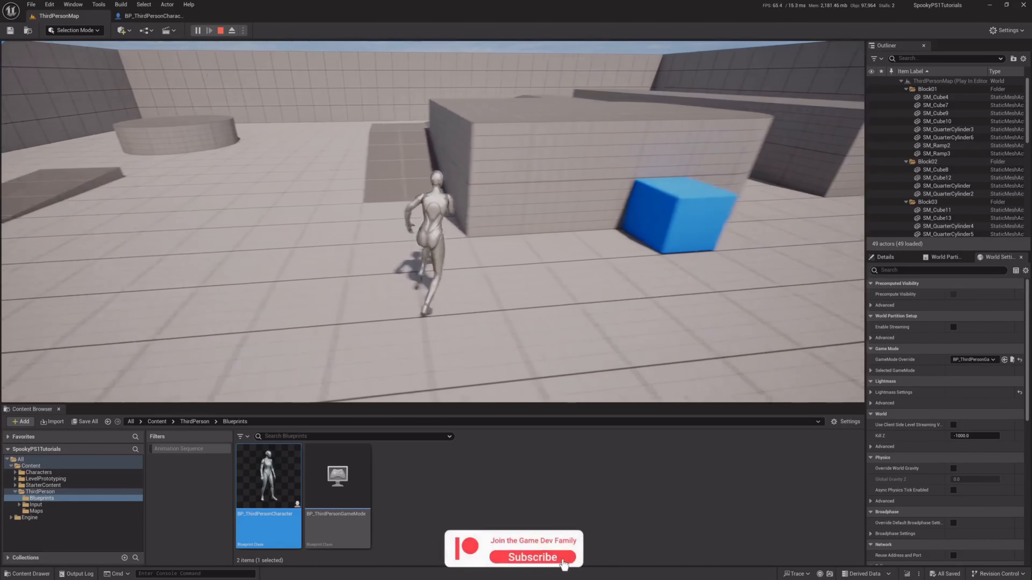
key("w")
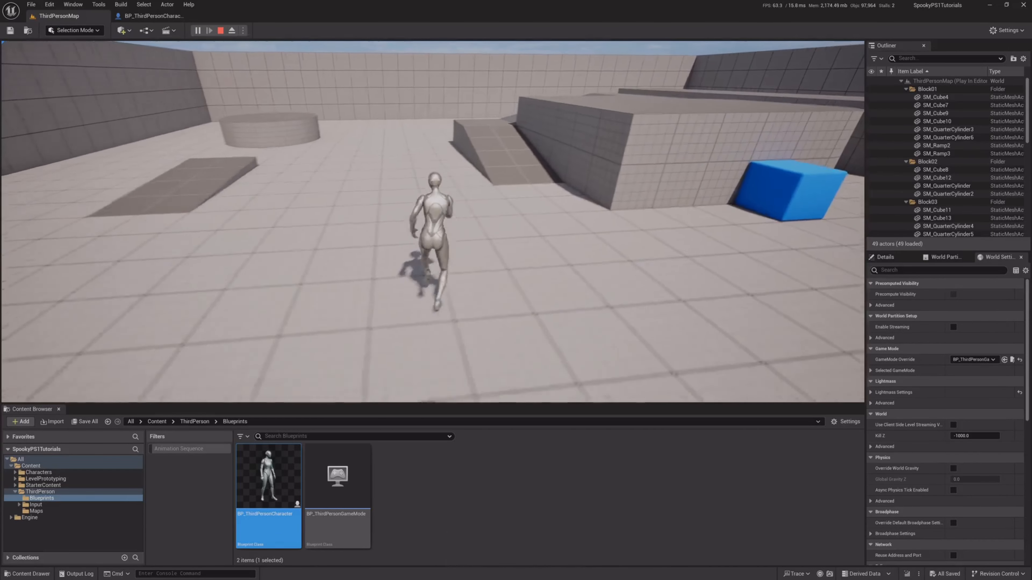
key("w")
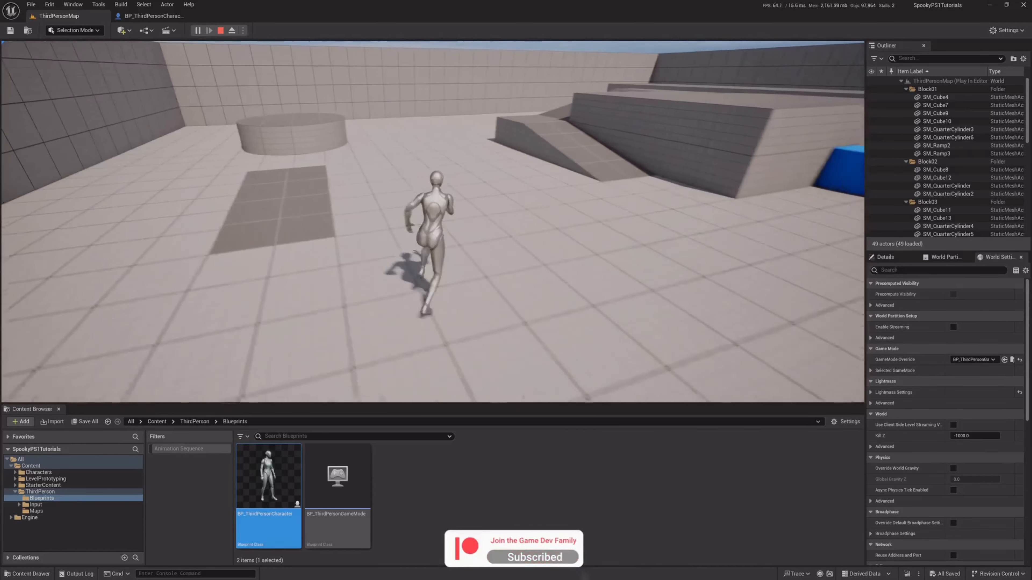
key("Escape")
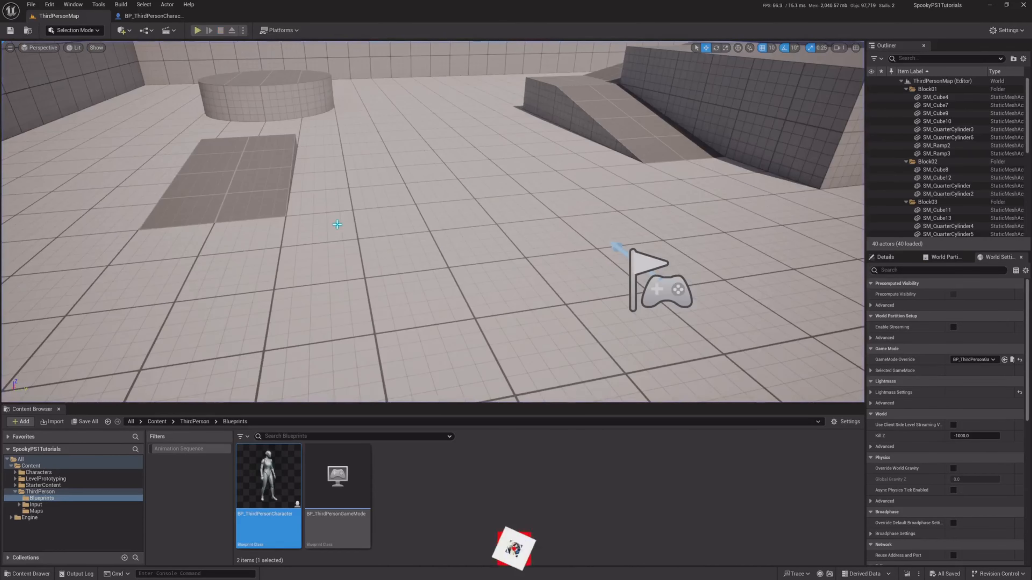
right_click_drag(354, 240, 357, 237)
key("s")
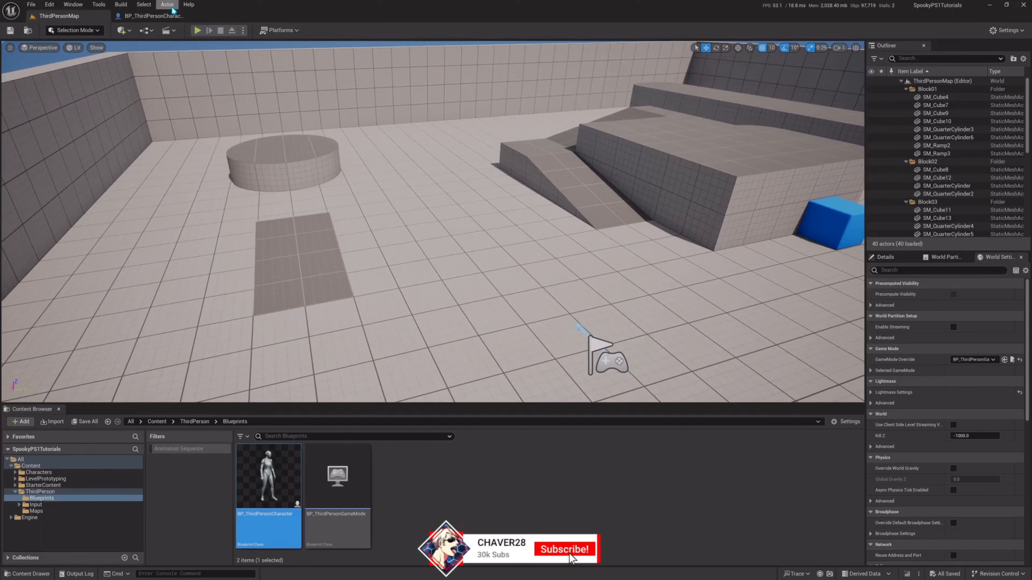
Return to BP_ThirdPersonCharacter and compare the properties of the CameraBoom and FollowCamera components
left_click(159, 18)
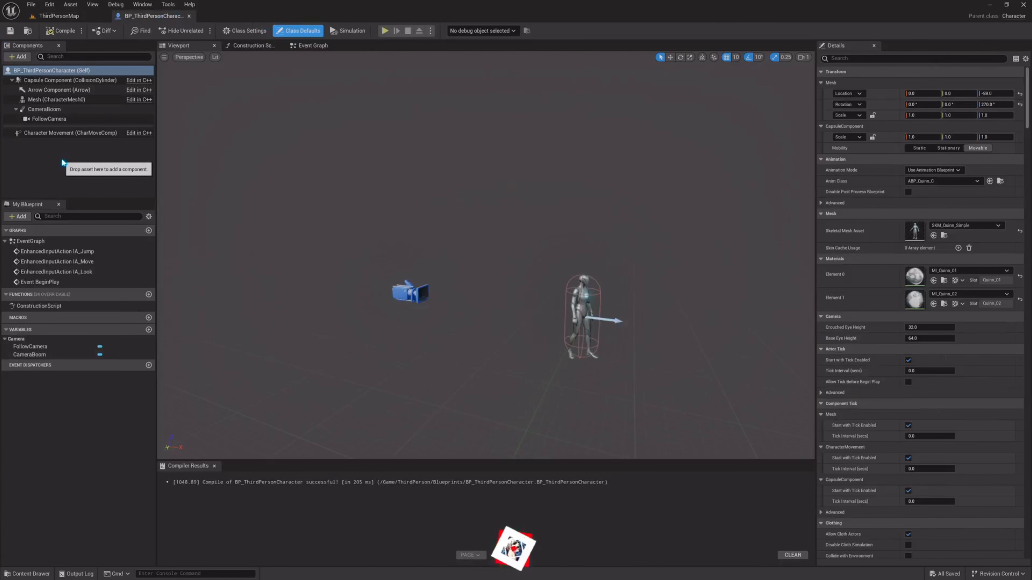
right_click_drag(308, 207, 305, 228)
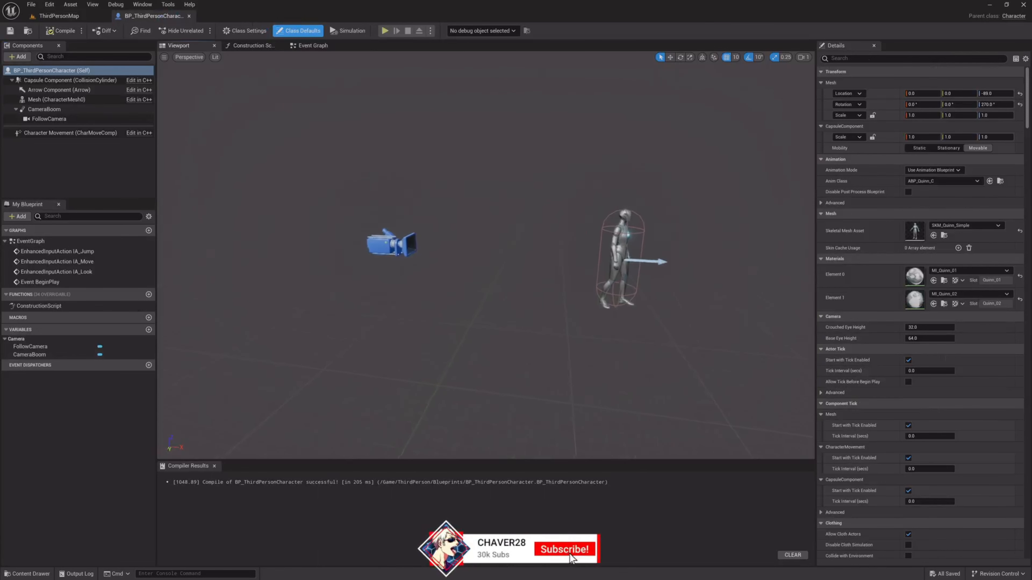
left_click(73, 110)
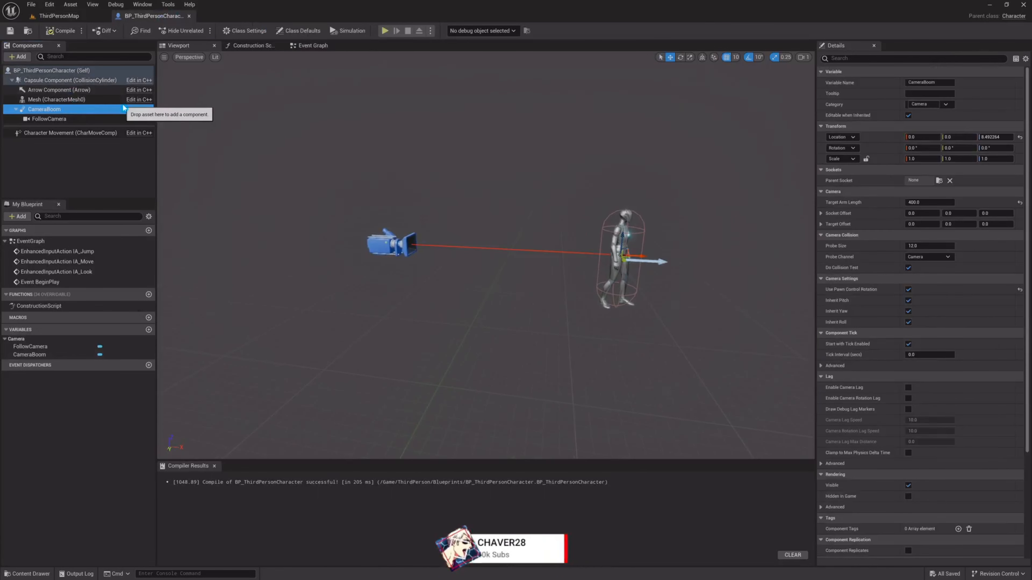
left_click(76, 119)
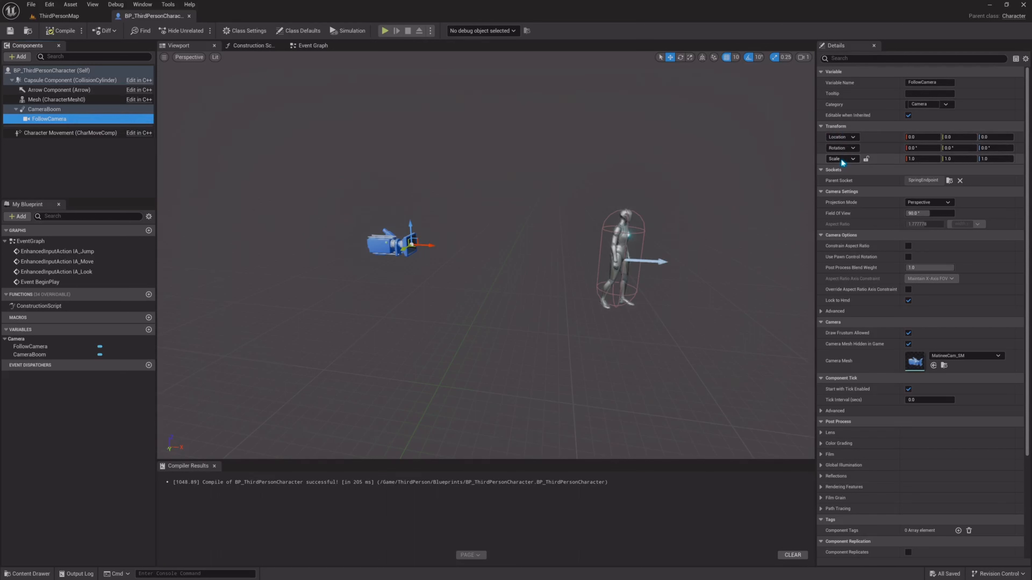
left_click(69, 109)
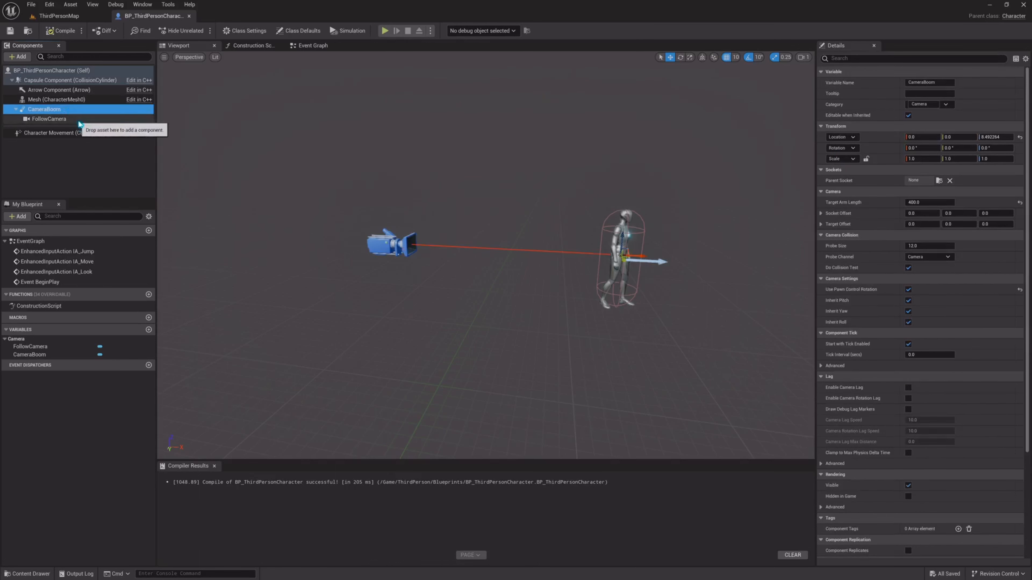
left_click(70, 120)
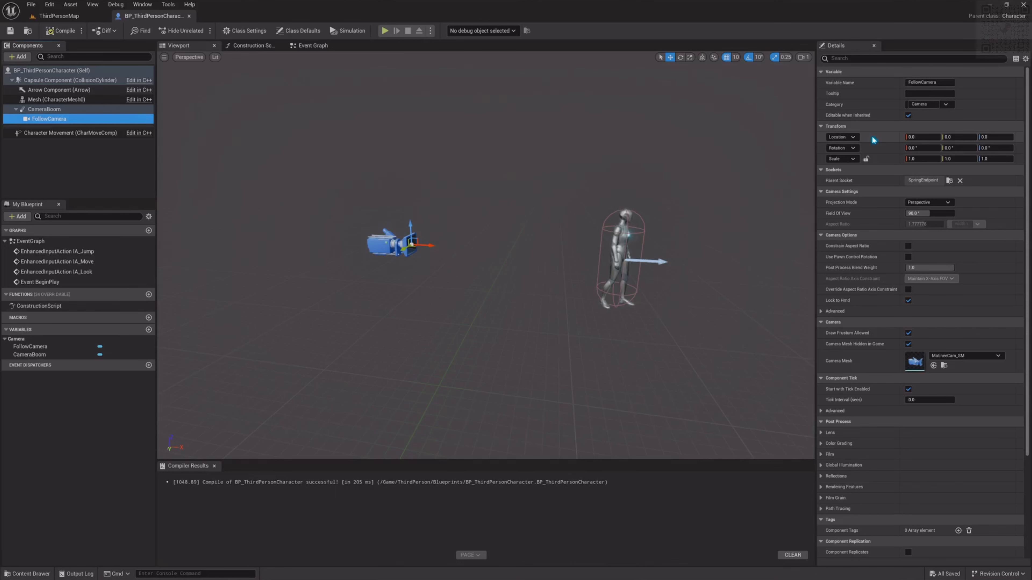
Play the level and move the character up to a wall to check the camera's behaviour, then end the session
left_click(67, 17)
left_click(196, 30)
key("w")
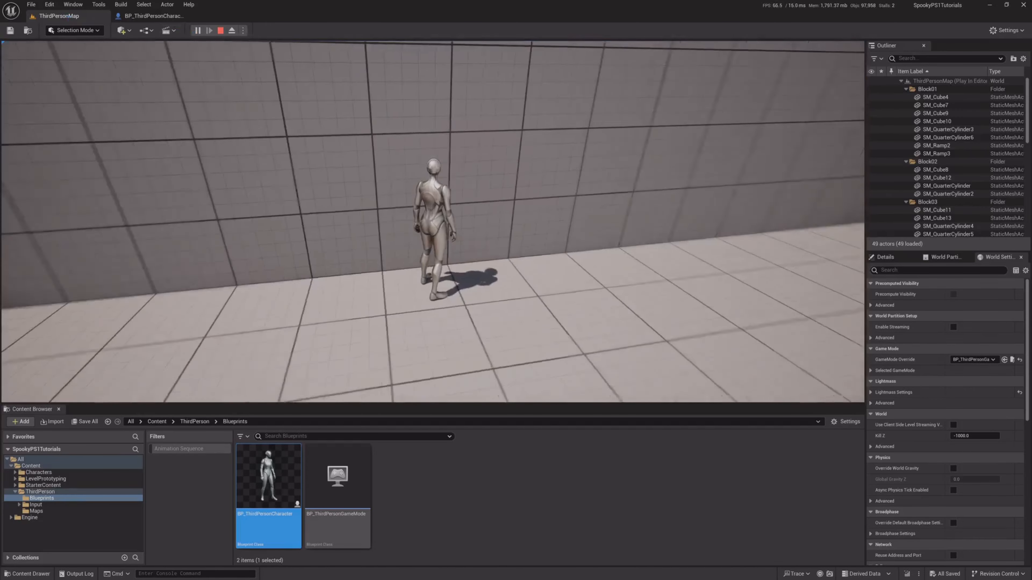
key("Escape")
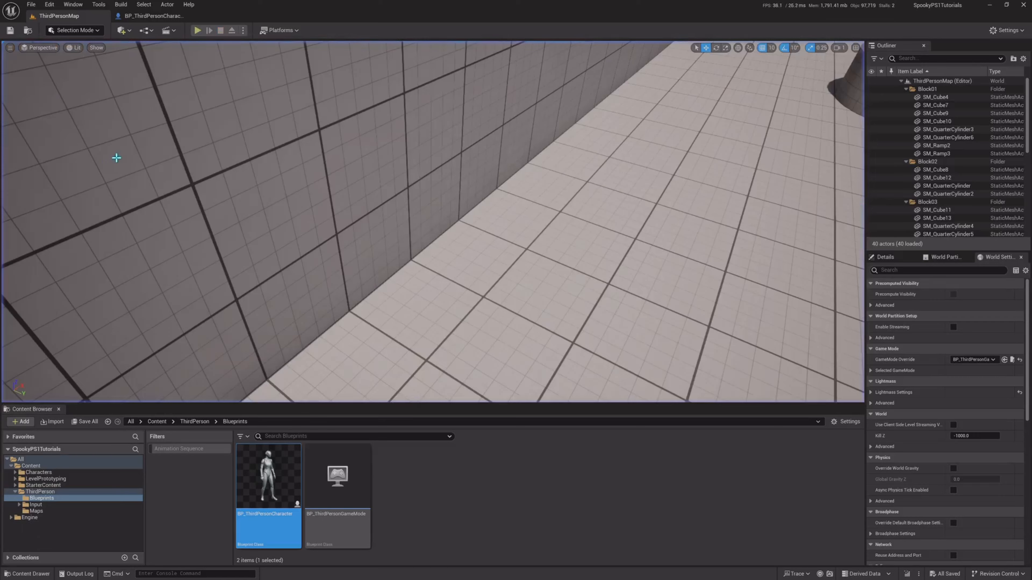
Select CameraBoom in the character blueprint and try tilting it about the character with the Rotate tool
left_click(162, 18)
right_click_drag(377, 147, 400, 152)
key("w")
left_click(50, 110)
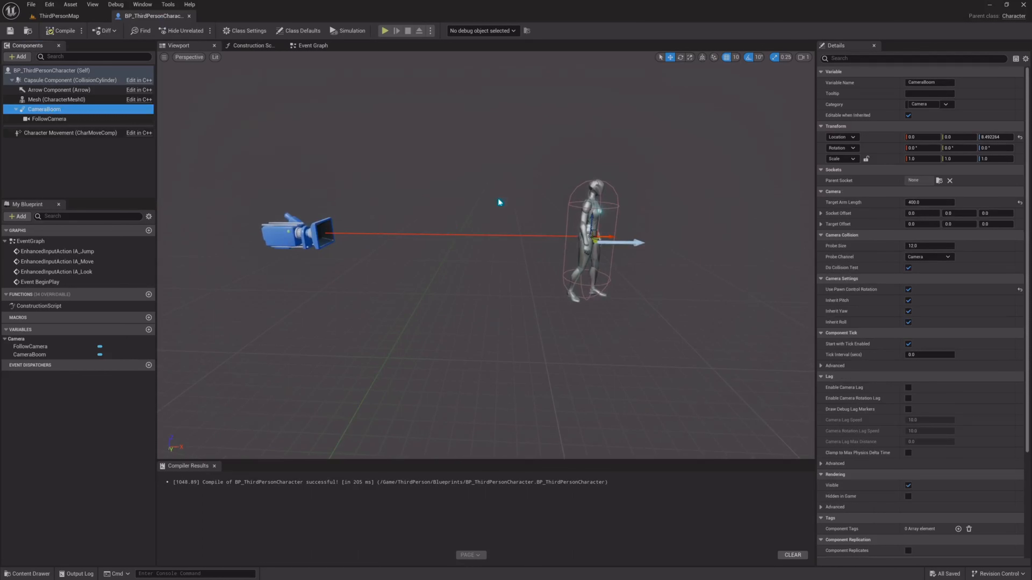
left_click(681, 59)
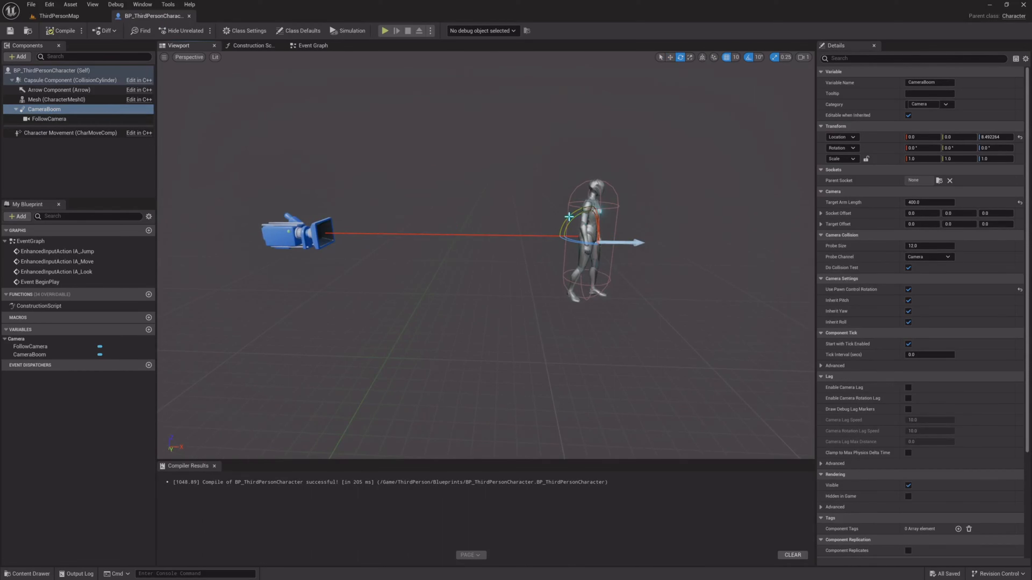
right_click_drag(486, 256, 496, 255)
left_click_drag(566, 217, 562, 216)
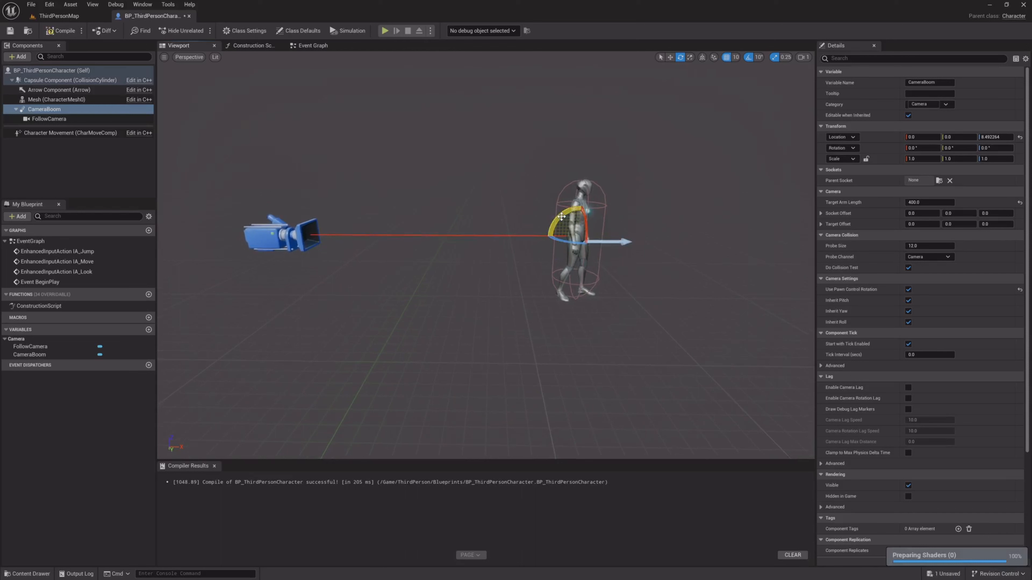
left_click_drag(561, 217, 562, 218)
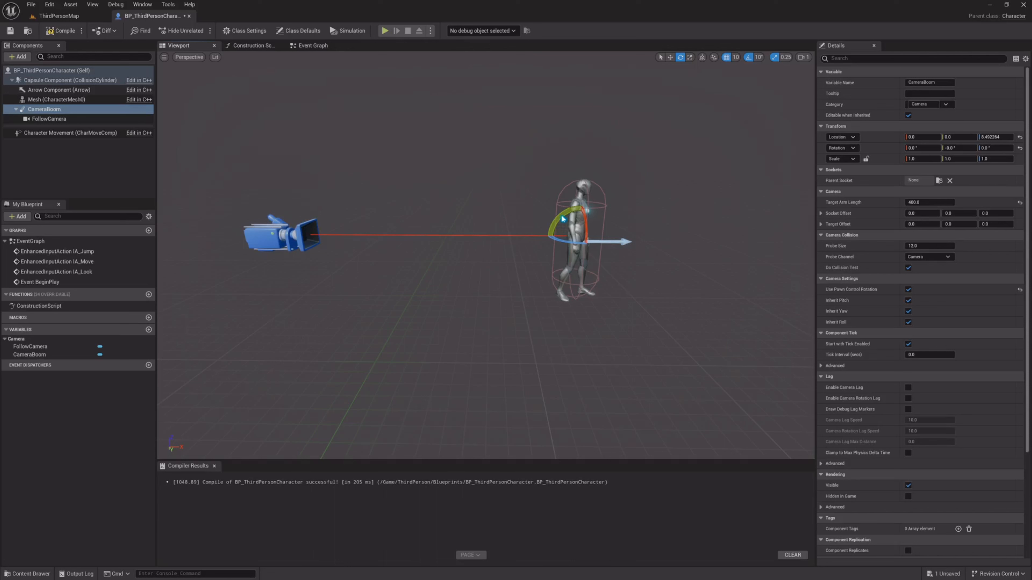
Compile the blueprint and set the CameraBoom's Socket Offset Z to 150
key("F7")
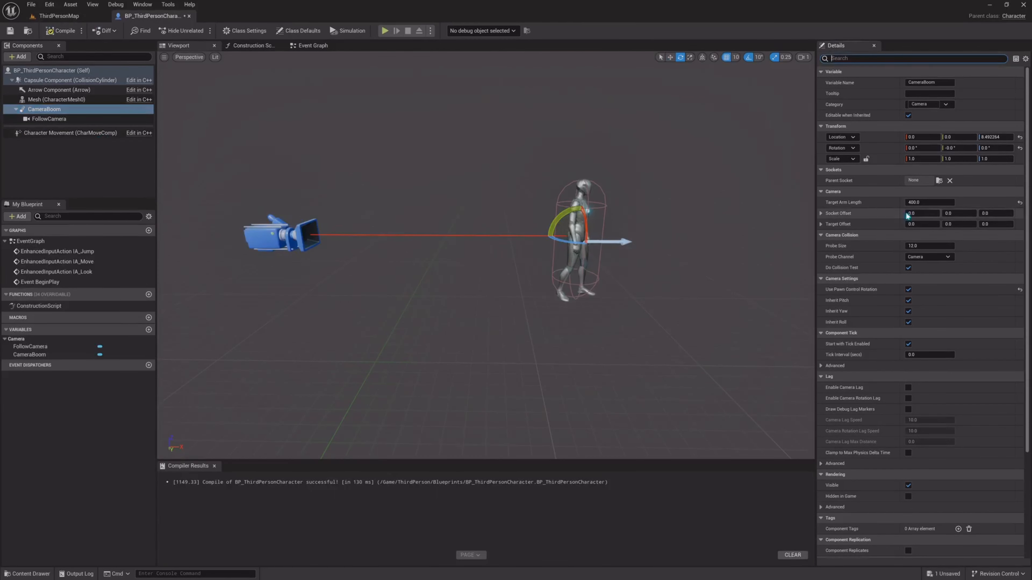
left_click(1008, 214)
type("150")
key("Return")
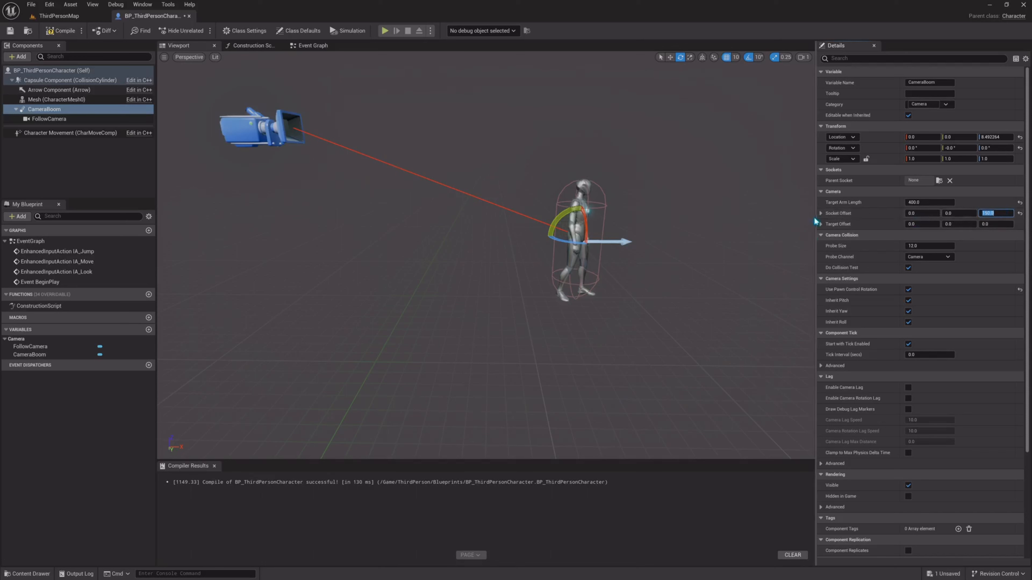
Compile the blueprint and play ThirdPersonMap, running the character forward to check the camera height, ending the session
left_click(821, 213)
left_click(820, 213)
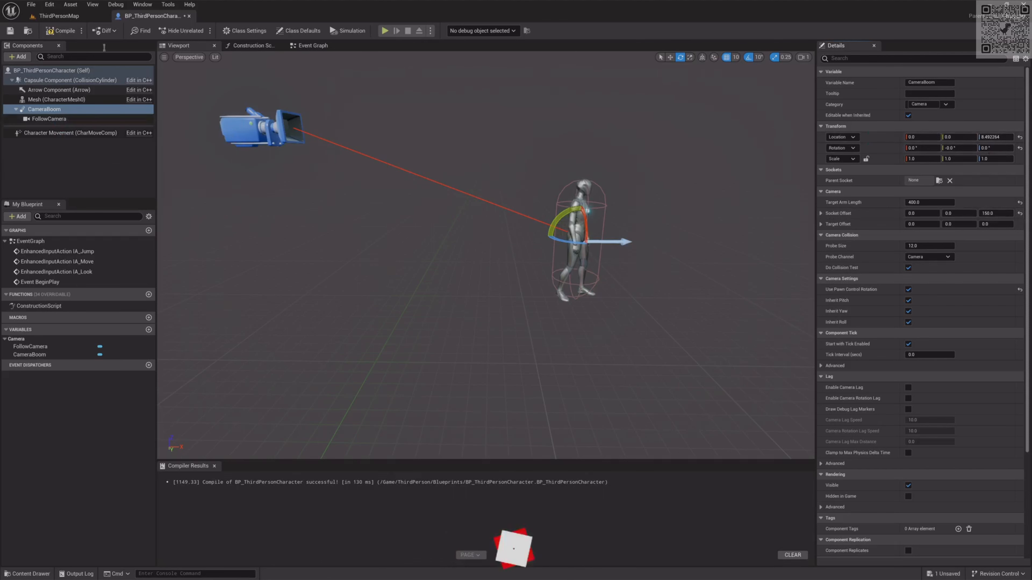
left_click(59, 29)
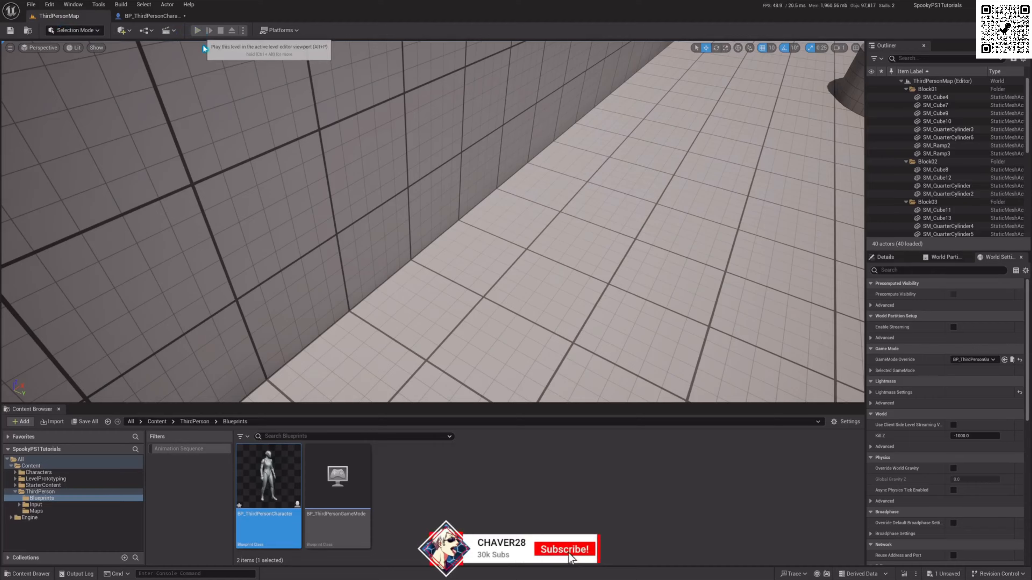
left_click(197, 30)
key("w")
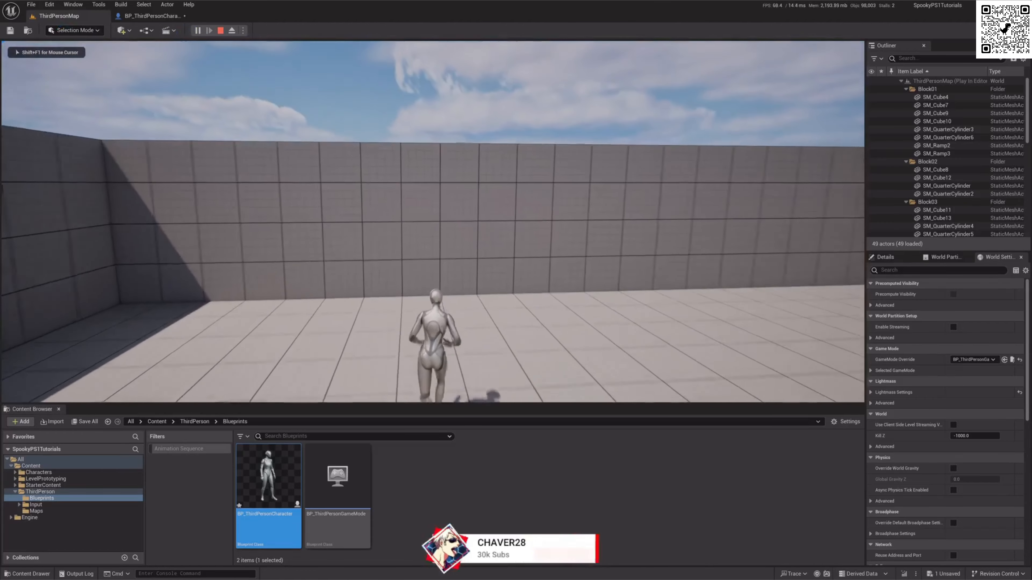
key("Escape")
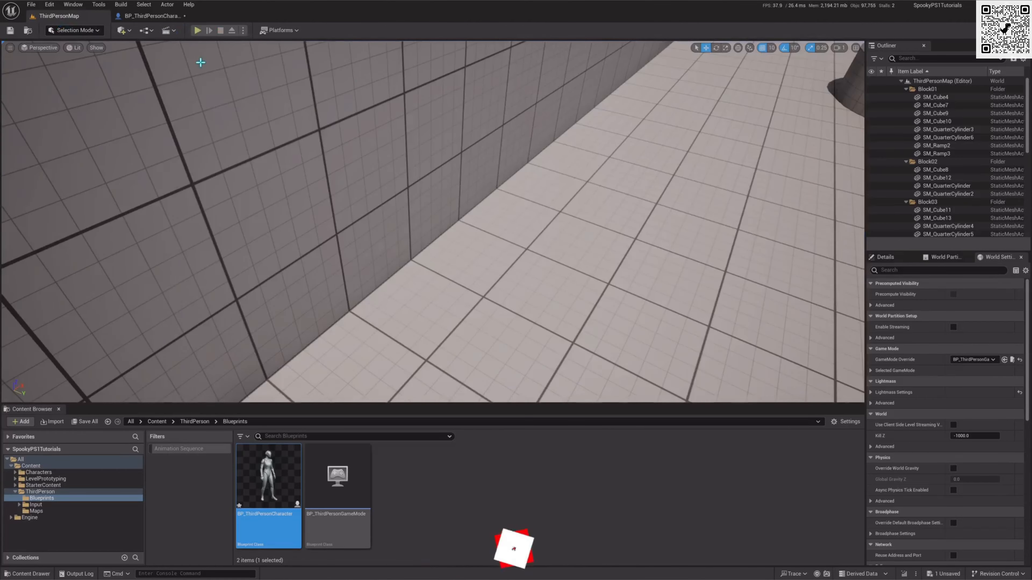
right_click_drag(286, 78, 310, 44)
Reset the CameraBoom's location to its default in BP_ThirdPersonCharacter and save the blueprint
left_click(157, 18)
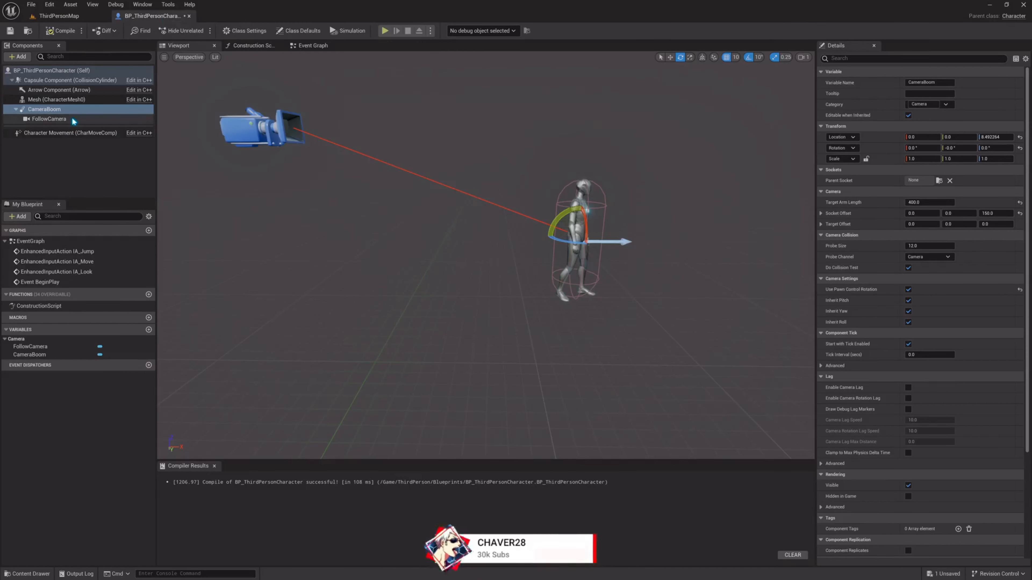
left_click(61, 118)
key("f")
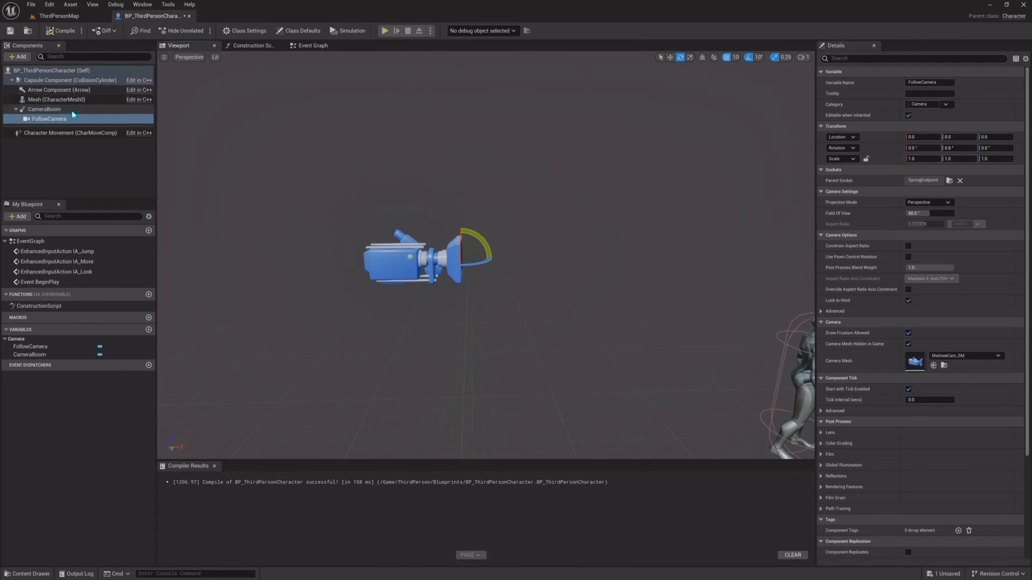
left_click(46, 109)
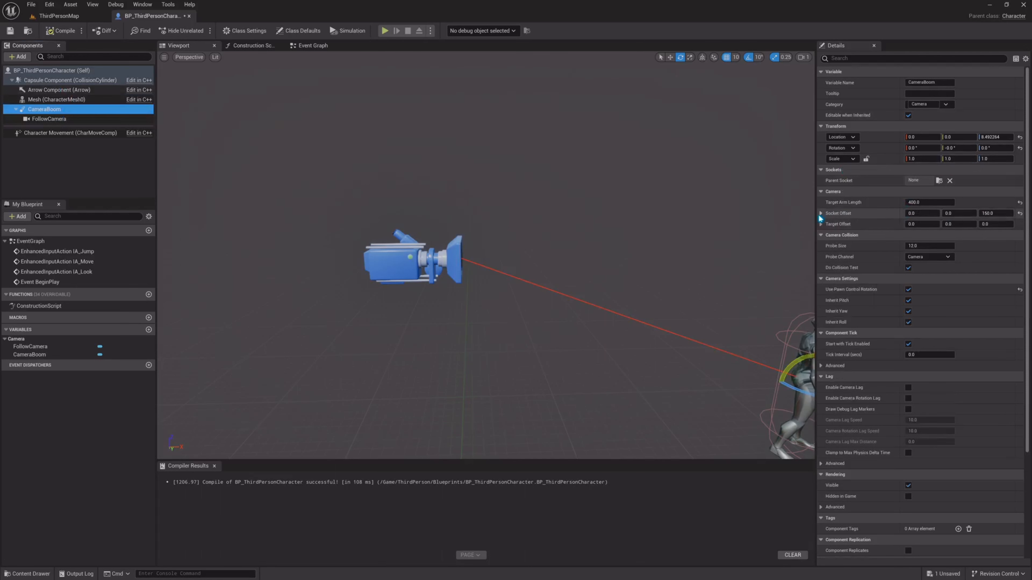
left_click(821, 214)
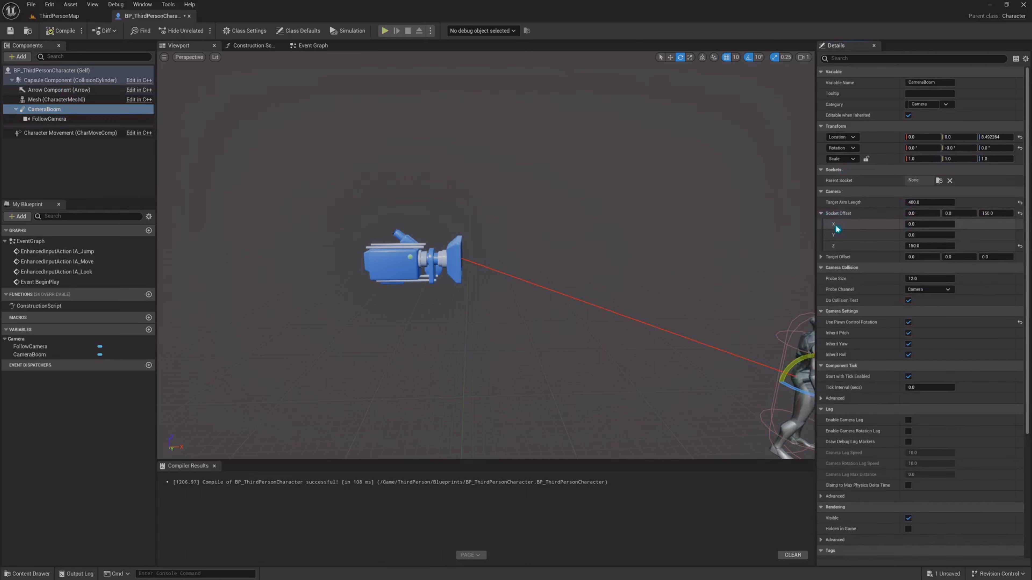
left_click(821, 213)
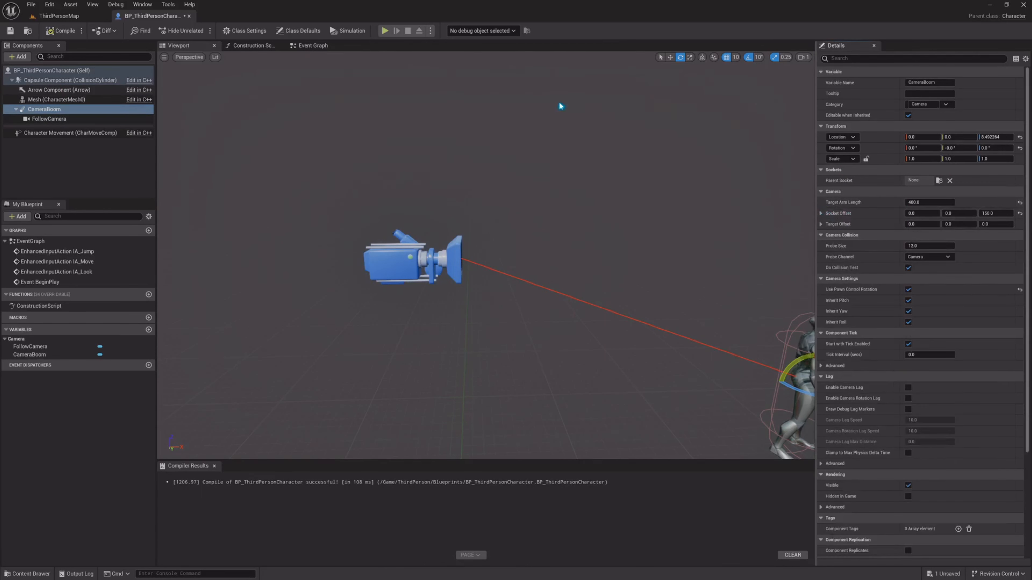
left_click(1020, 138)
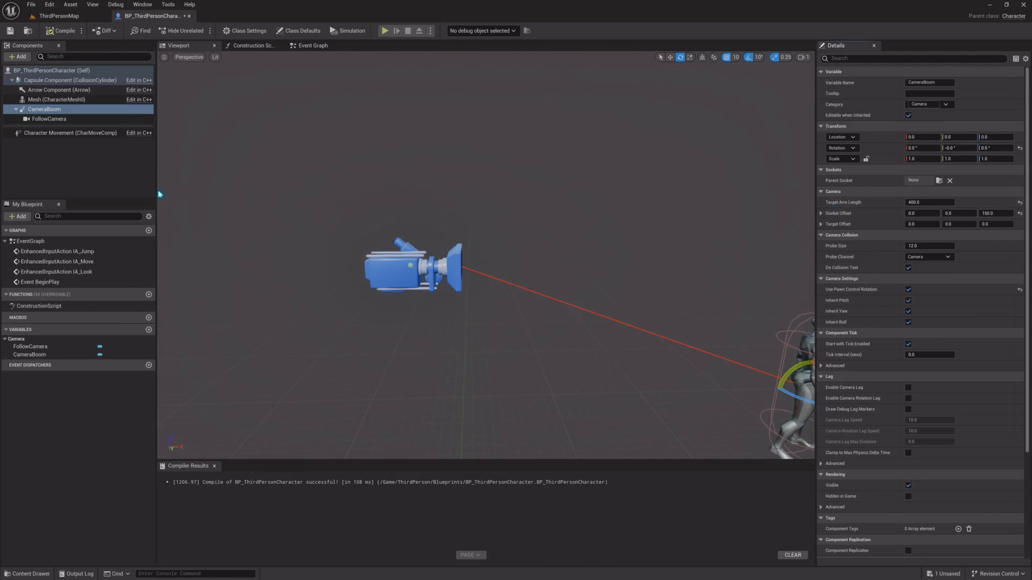
left_click(71, 164)
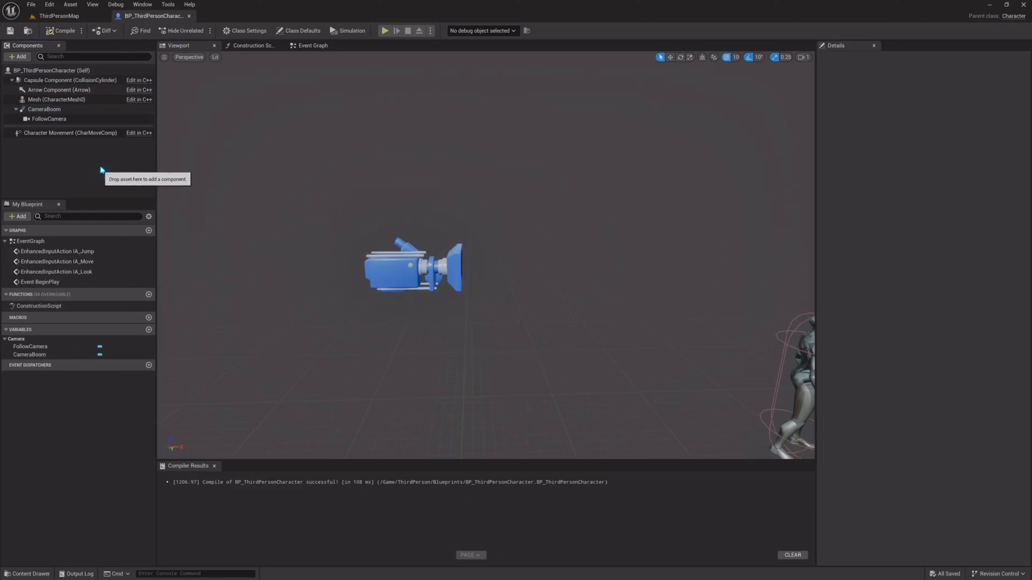
Set the FollowCamera's Y rotation to -20° and save the blueprint
left_click(61, 119)
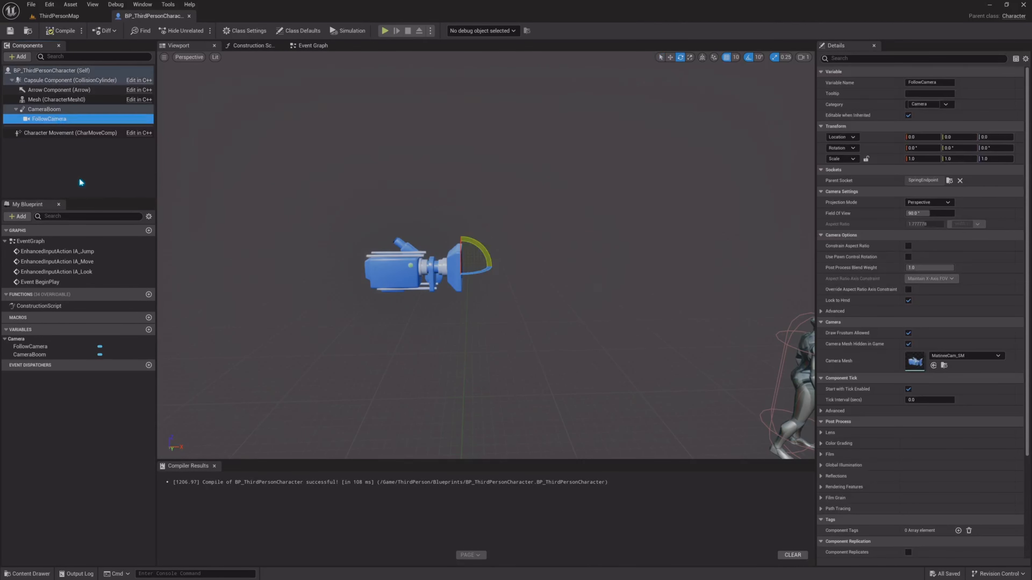
left_click(78, 184)
left_click(67, 119)
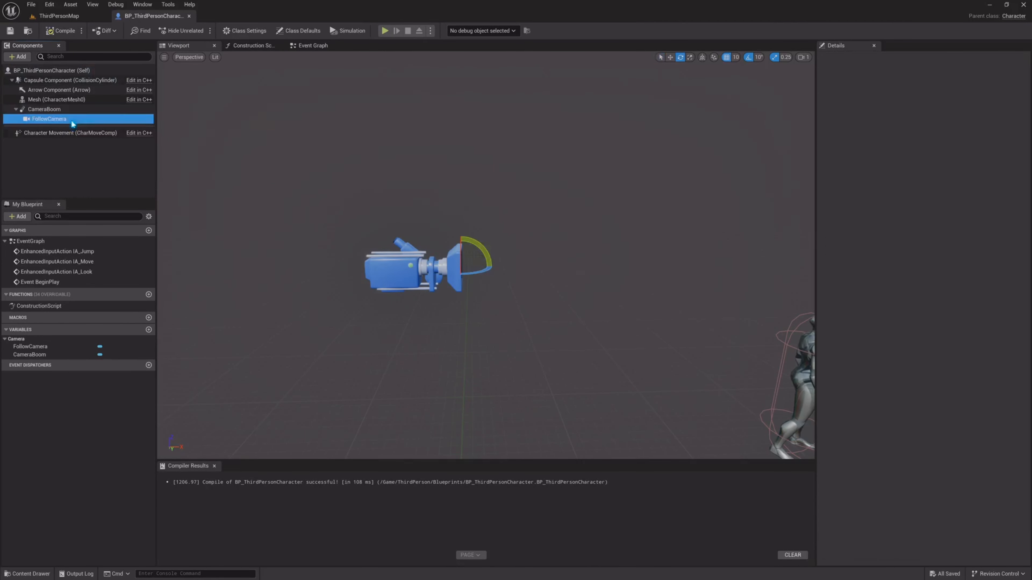
left_click(959, 146)
key("s")
key("d")
mouse_move(628, 236)
right_mouse_down()
mouse_move(618, 234)
mouse_move(628, 235)
right_mouse_up()
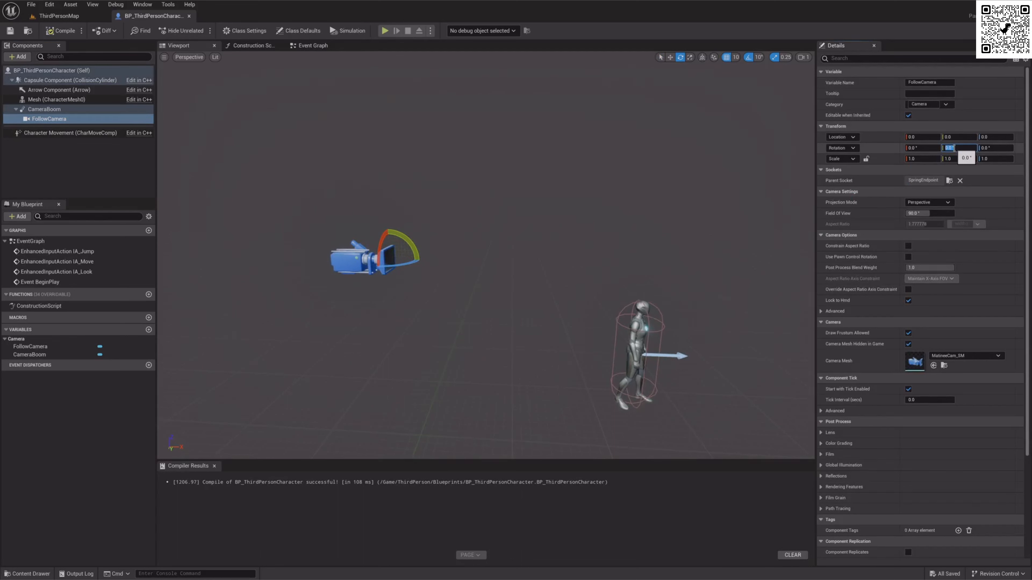
key("Return")
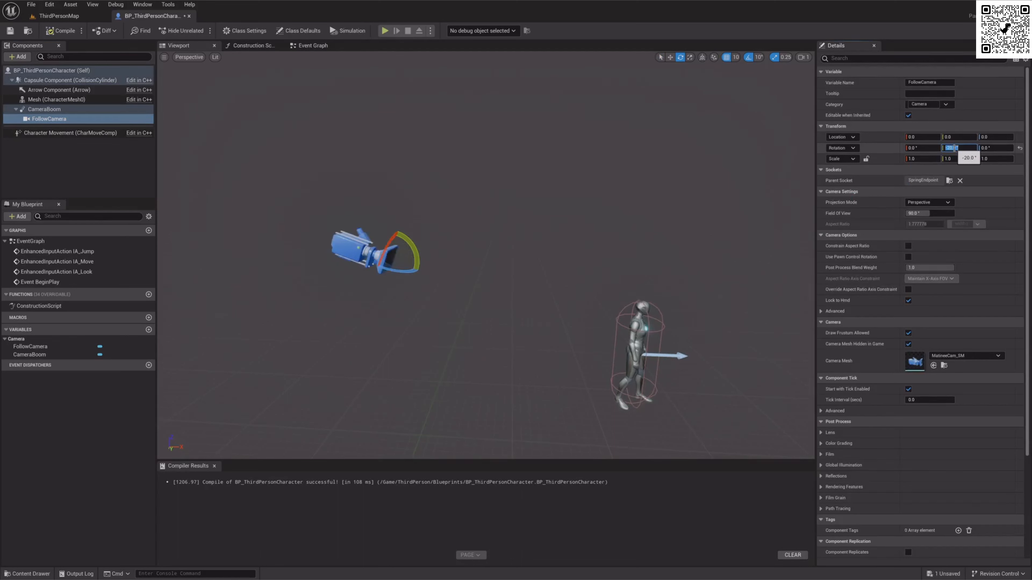
left_click(10, 30)
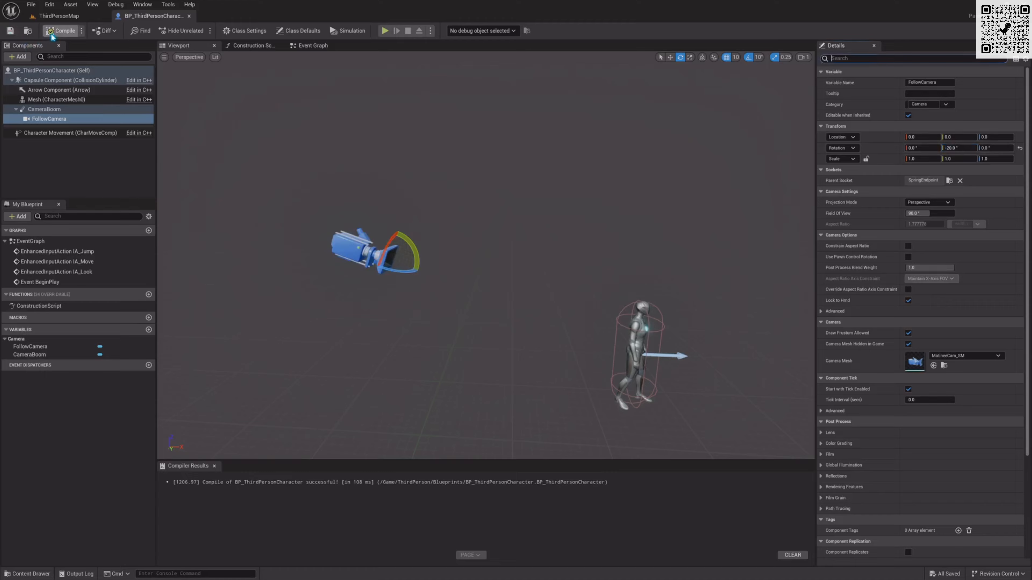
Play ThirdPersonMap and run the character along a wall to check the downward-tilted camera, ending the session
left_click(59, 15)
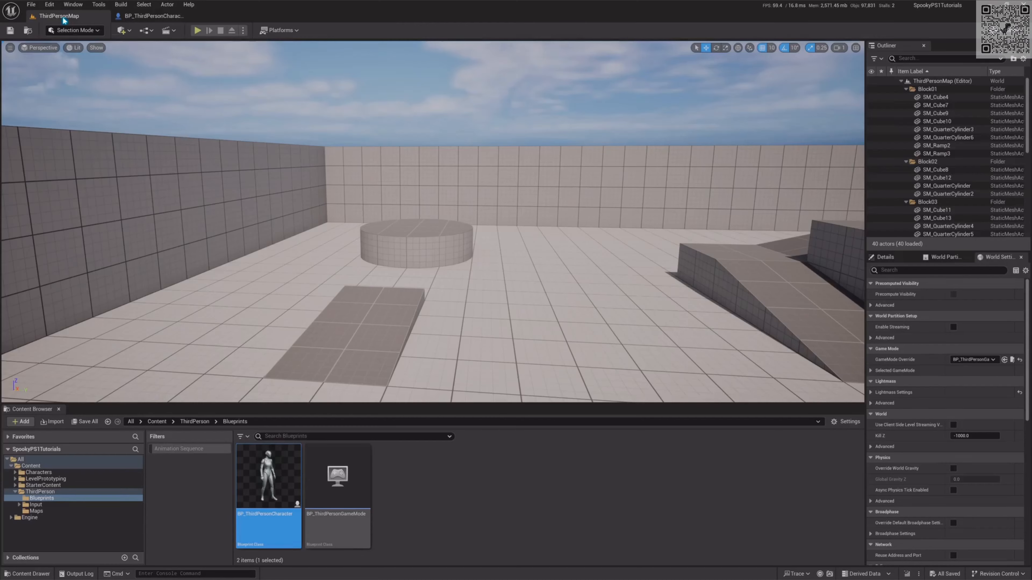
left_click(197, 30)
key("w")
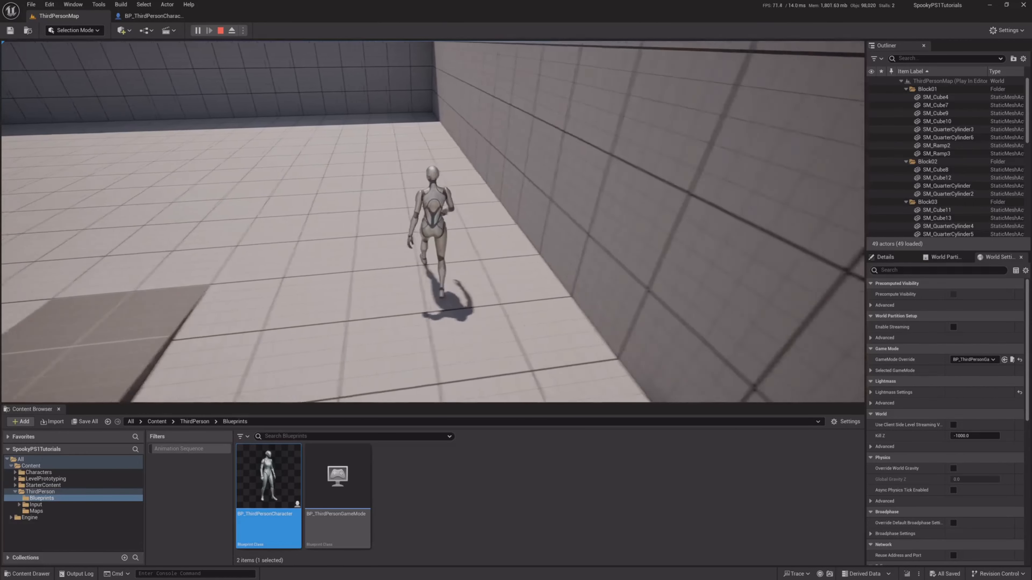
key("Escape")
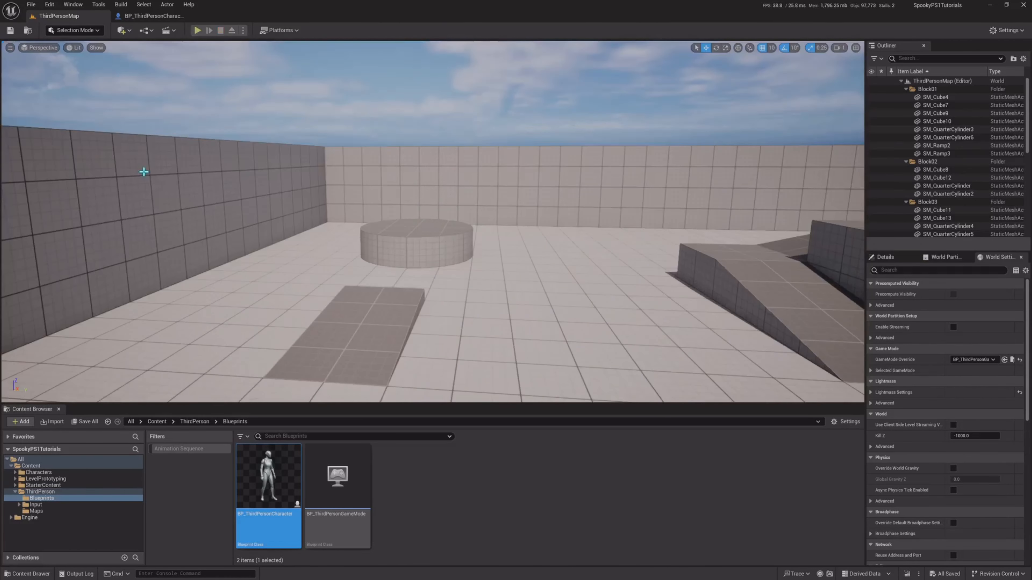
left_click(198, 31)
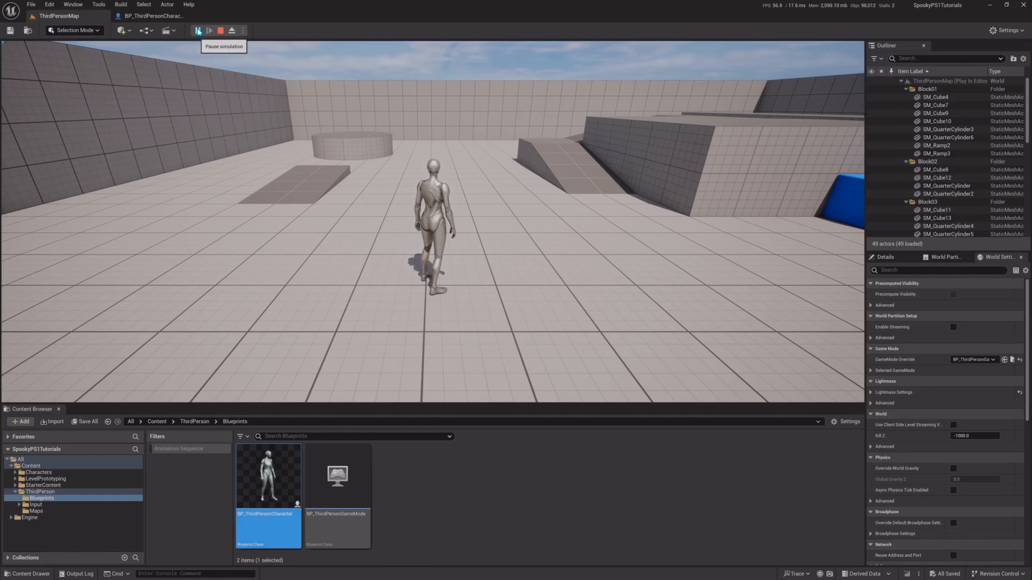
key("Escape")
Try a Socket Offset Y of 50 on the CameraBoom in BP_ThirdPersonCharacter and compile the blueprint
left_click(153, 20)
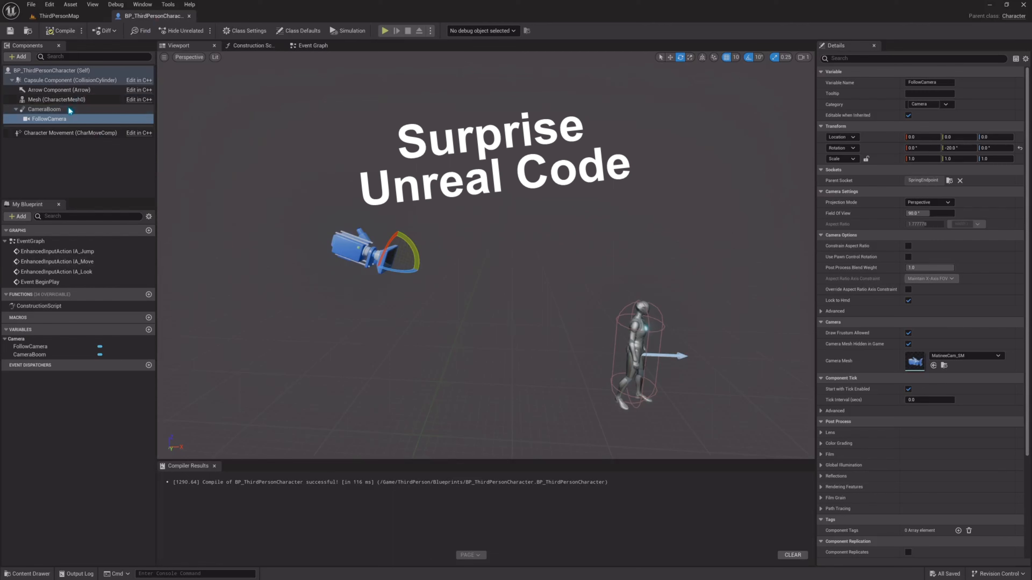
left_click(77, 108)
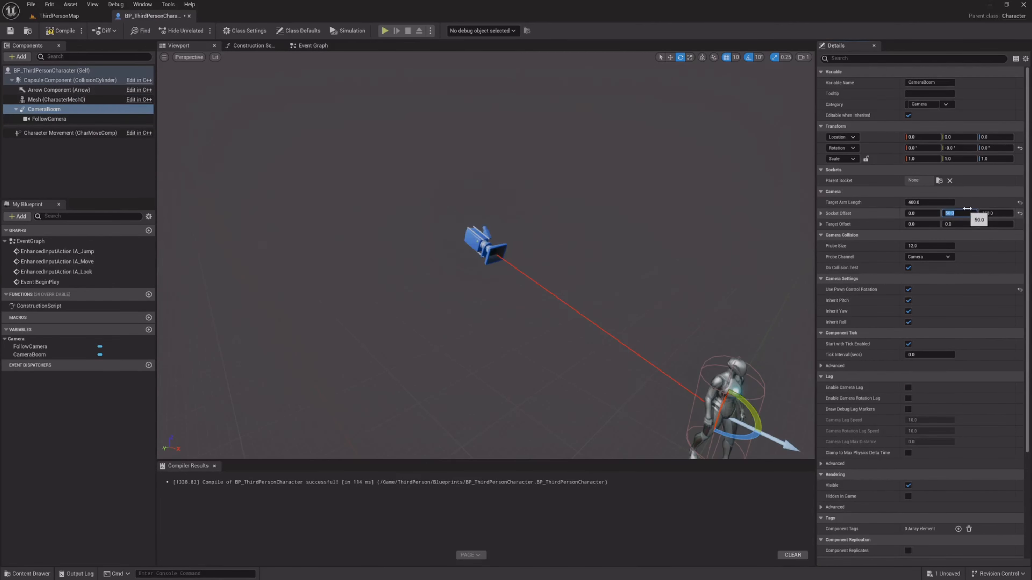
left_click(64, 32)
Play ThirdPersonMap and move the character forward to check the sideways camera offset, ending the session
left_click(65, 18)
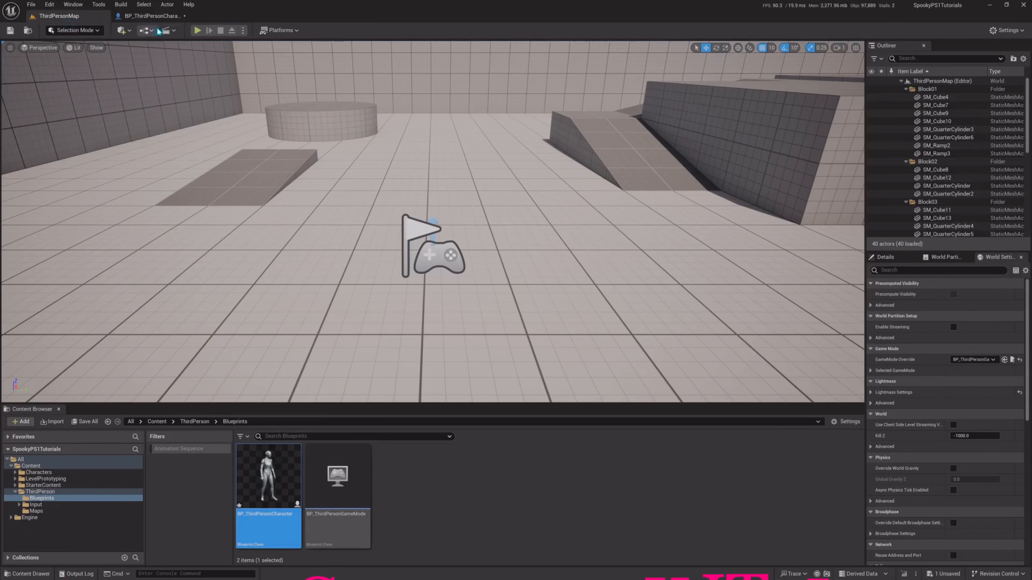
left_click(198, 30)
left_click(328, 151)
key("w")
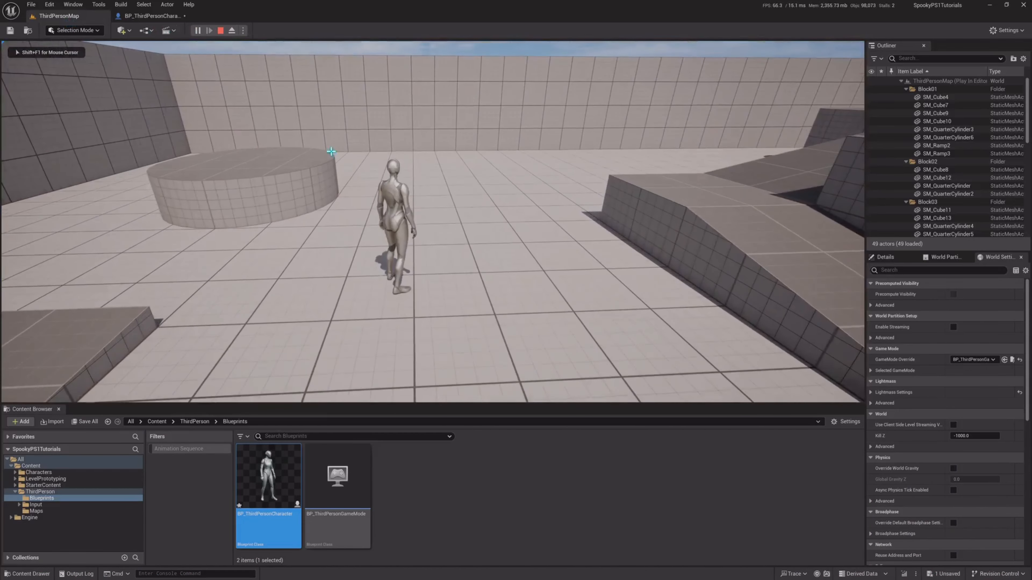
key("Escape")
Return to BP_ThirdPersonCharacter and try a Socket Offset Y of -50 on the CameraBoom
left_click(161, 9)
left_click(151, 17)
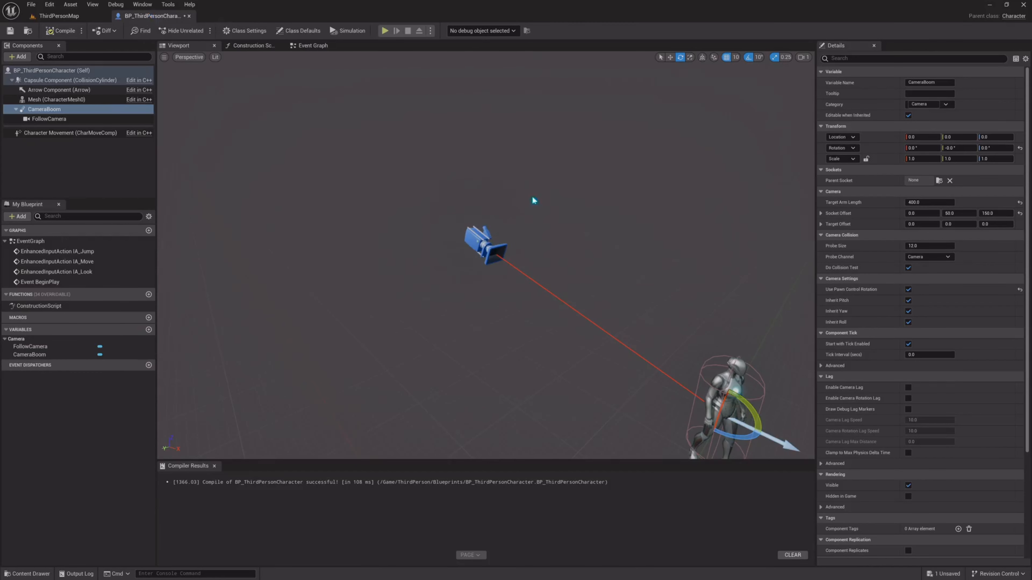
left_click(958, 214)
type("-50")
key("Return")
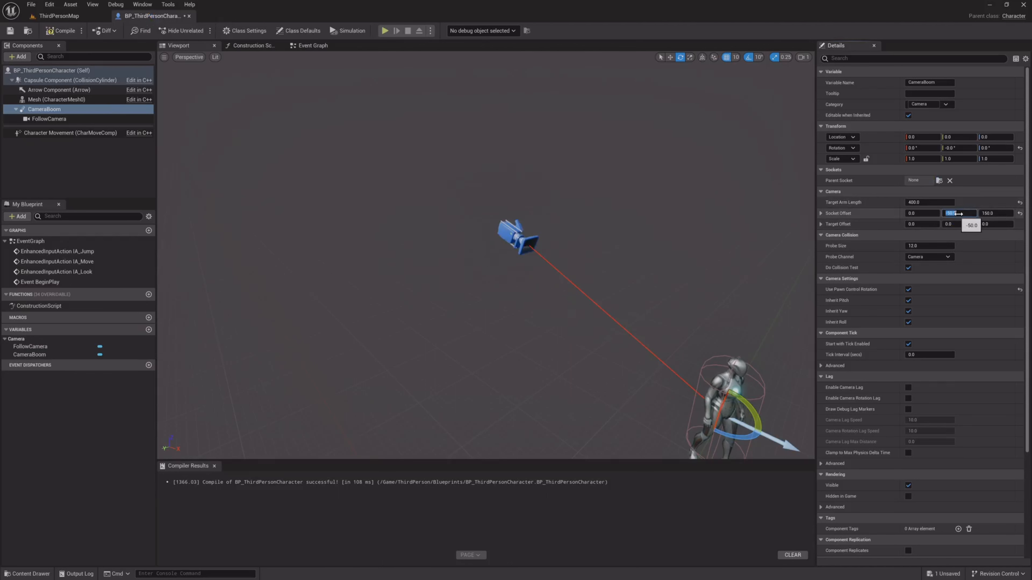
Play the level and walk the character forward to judge the camera's offset to the opposite side
left_click(58, 16)
left_click(197, 30)
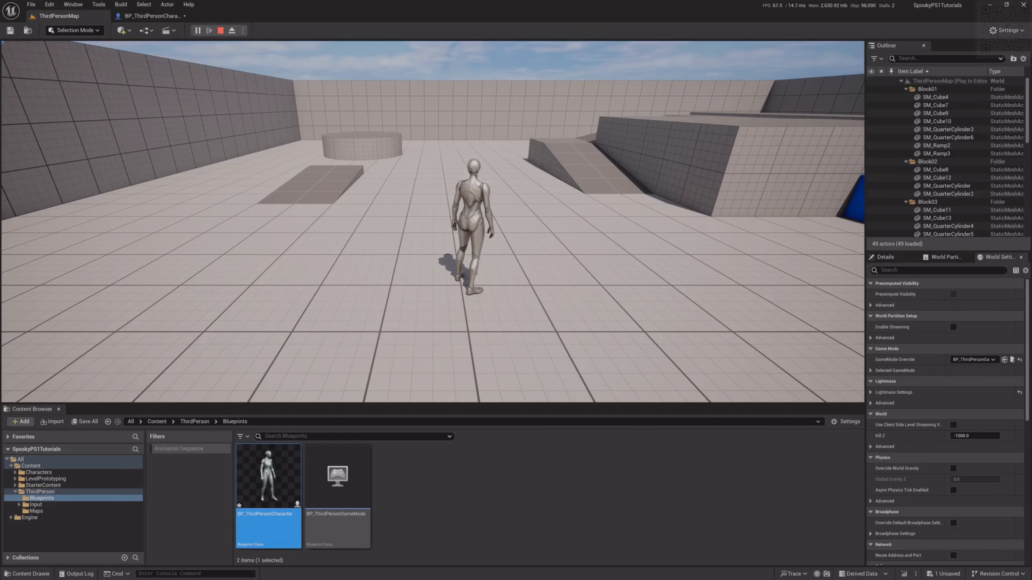
key("w")
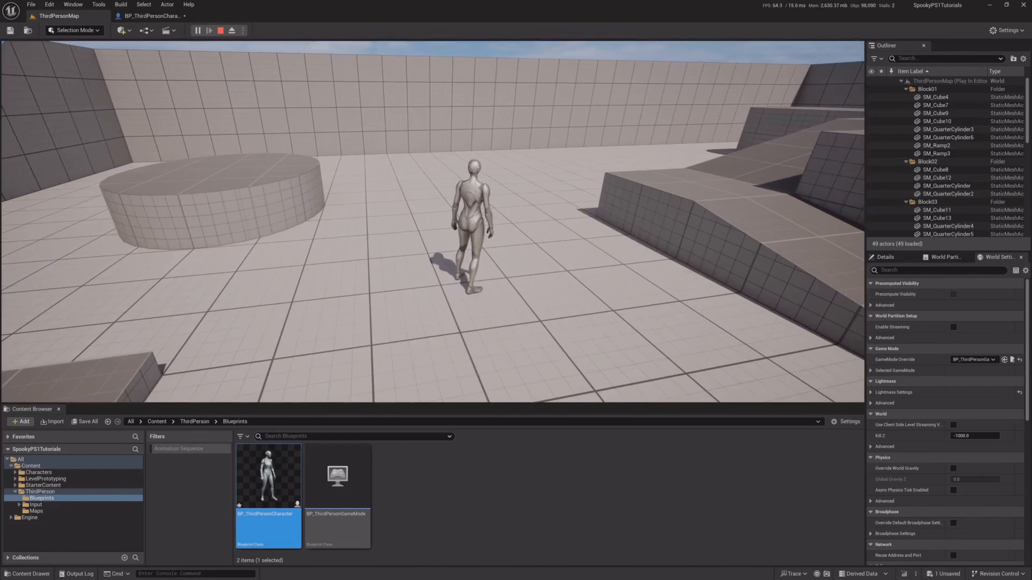
key("Escape")
Set the CameraBoom's Socket Offset Y to -20 in BP_ThirdPersonCharacter and compile the blueprint
left_click(159, 16)
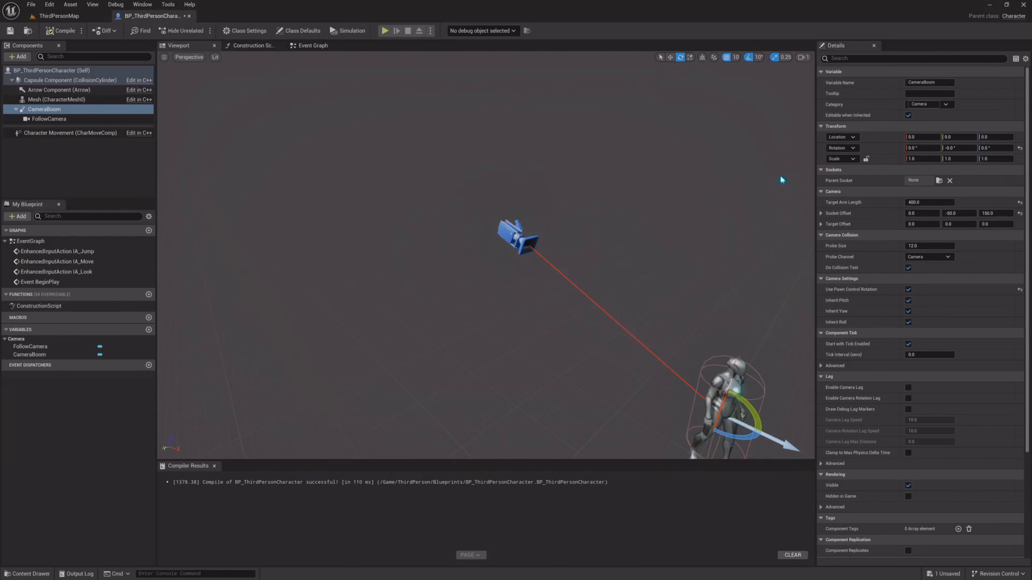
type("-20")
key("Return")
left_click(61, 30)
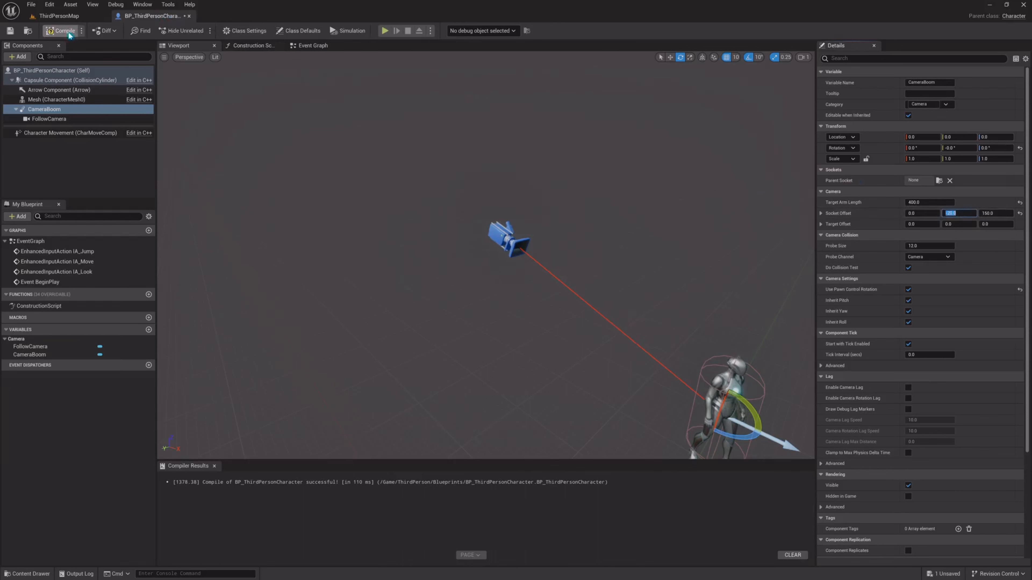
Play ThirdPersonMap and run the character forward to check the smaller side offset, ending the session
left_click(81, 15)
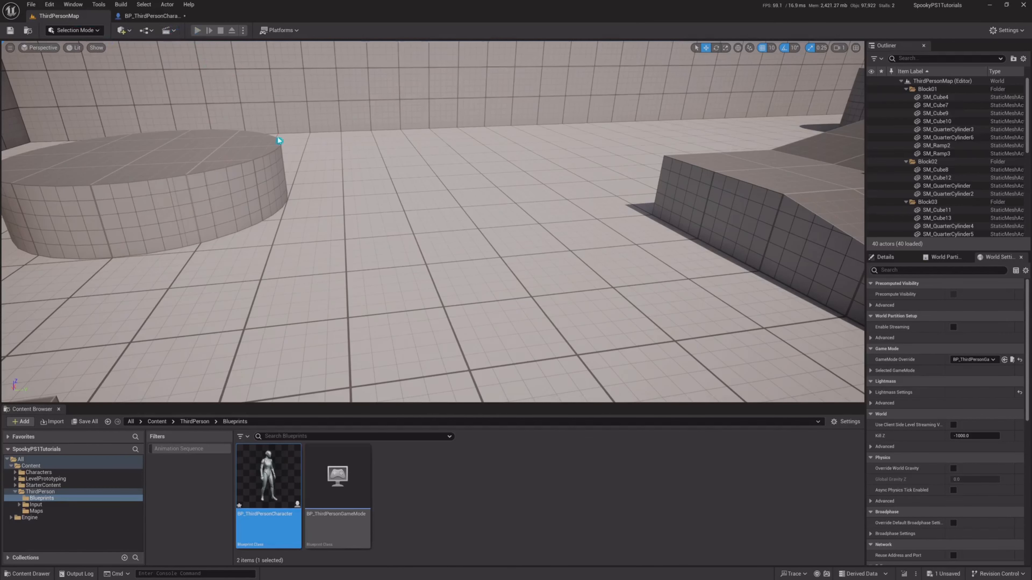
key("alt+p")
key("w")
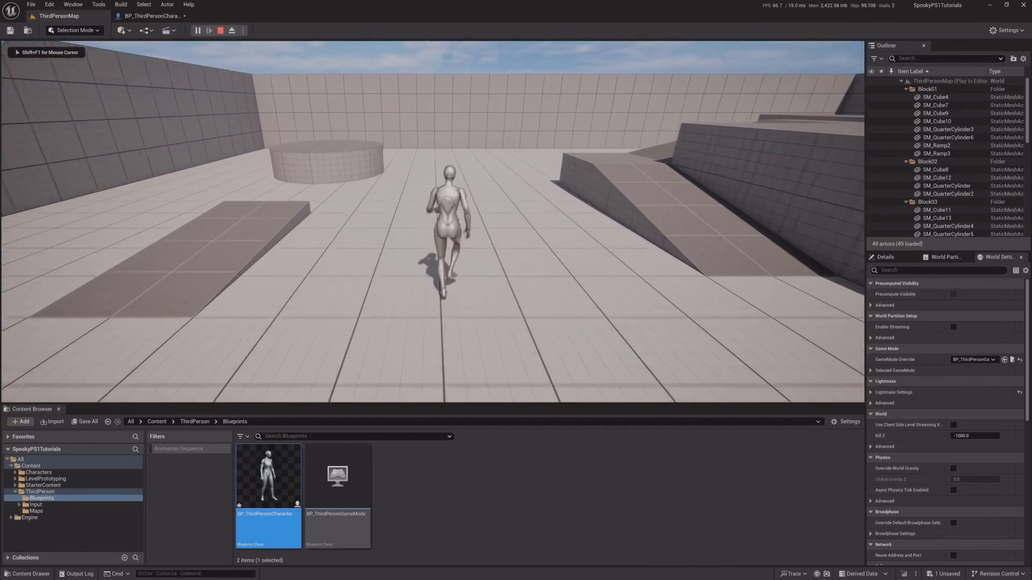
key("Escape")
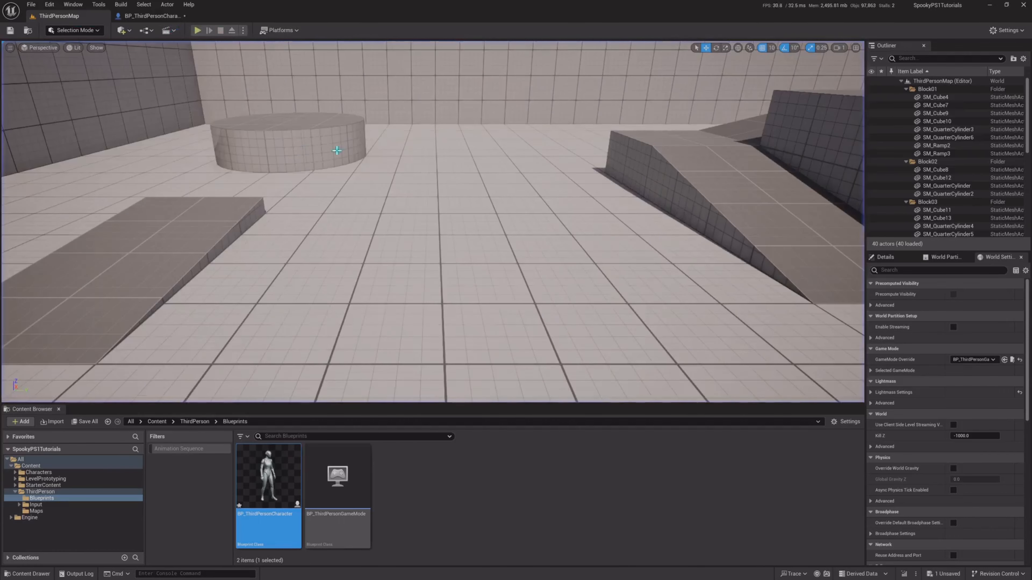
Return to BP_ThirdPersonCharacter and set the CameraBoom's Socket Offset X to 50
left_click(153, 16)
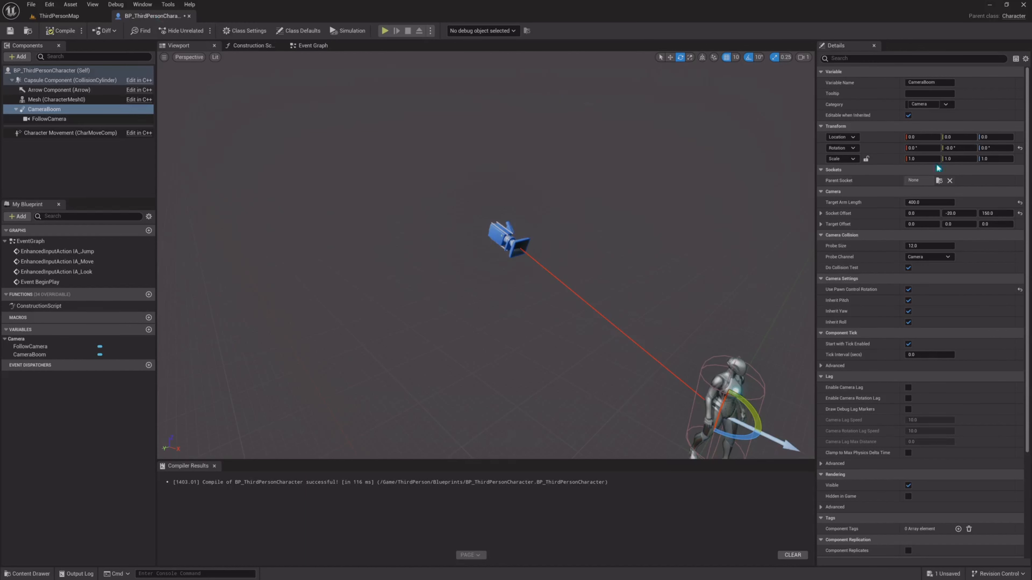
left_click(924, 214)
type("50")
key("Return")
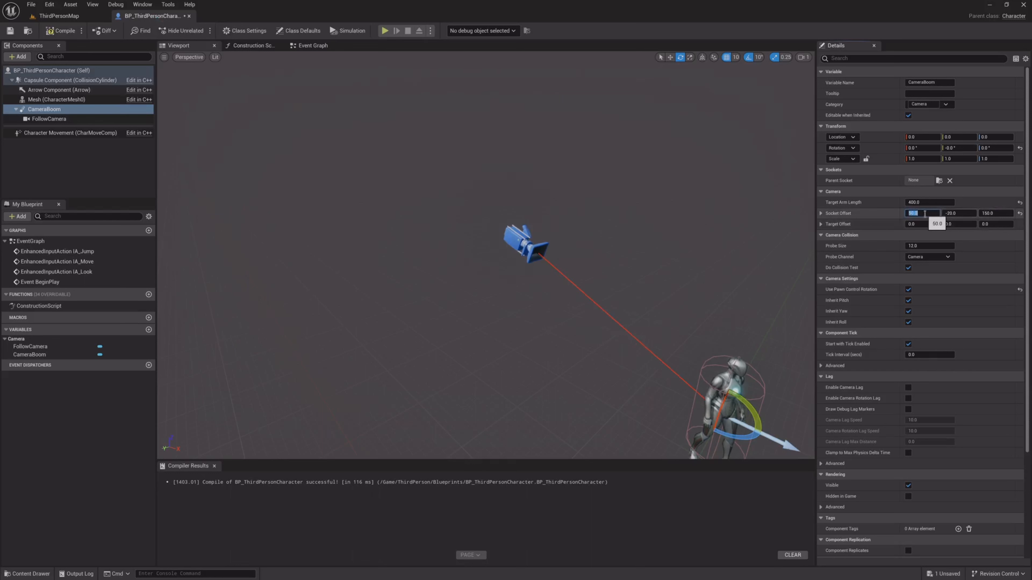
Set the CameraBoom's Socket Offset X to 100 and compile the blueprint
type("100")
key("Return")
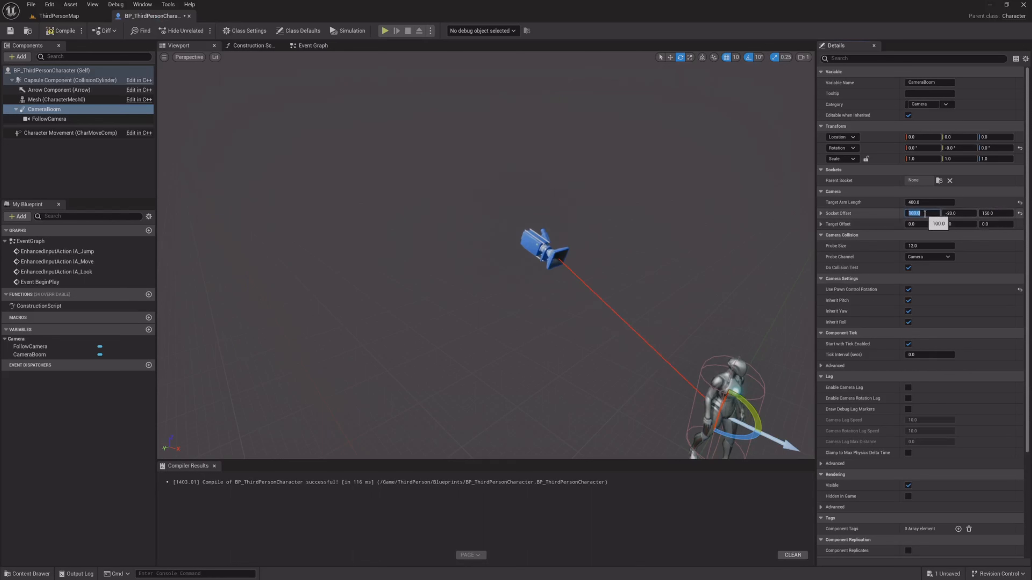
left_click(60, 31)
Play ThirdPersonMap and run and jump the character around to judge the forward camera offset, ending the session
left_click(59, 16)
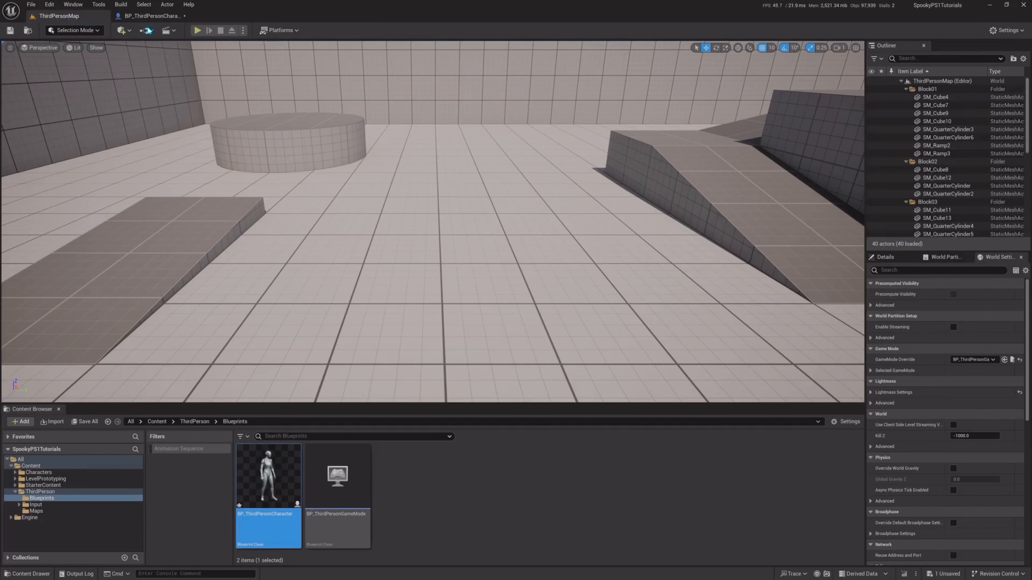
left_click(196, 30)
key("w")
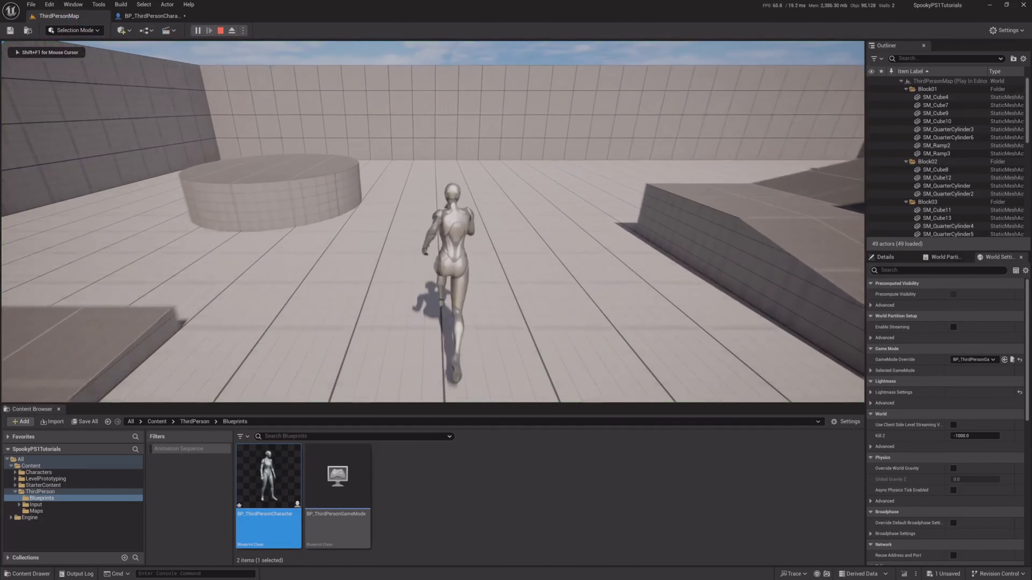
key("space")
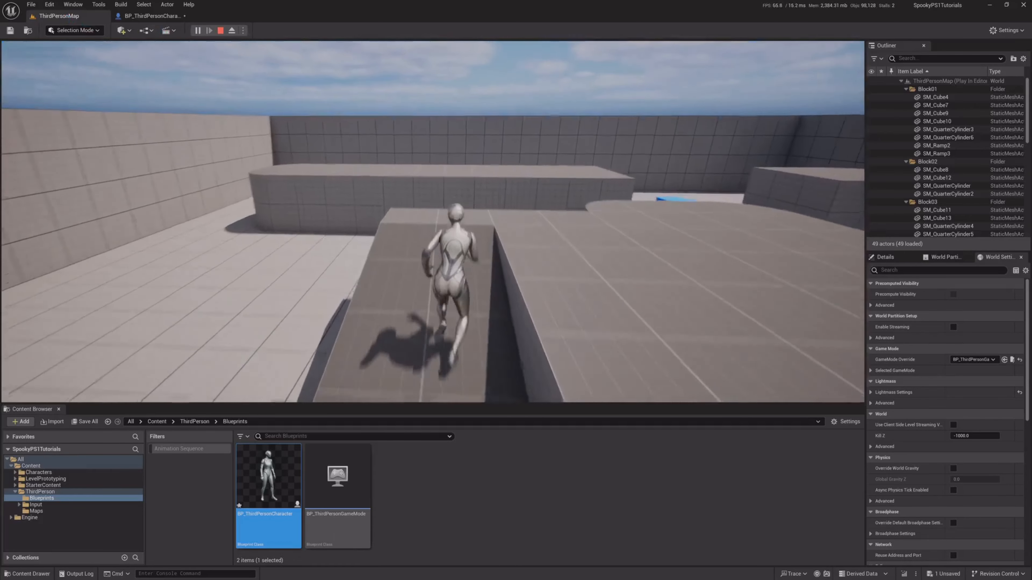
key("space")
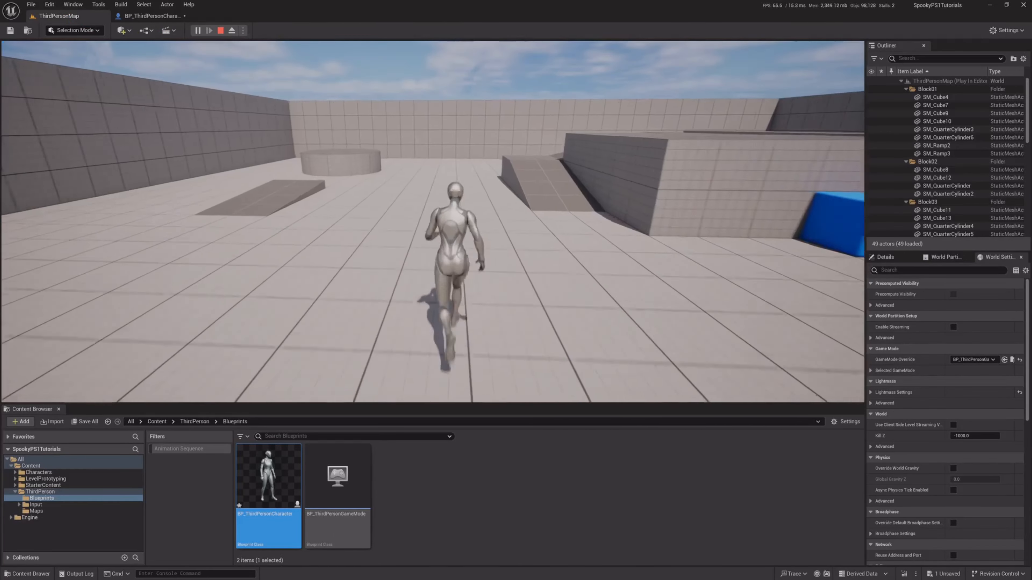
key("Escape")
In BP_ThirdPersonCharacter, reset the CameraBoom's Socket Offset X and Y to 0 and compile the blueprint
left_click(178, 15)
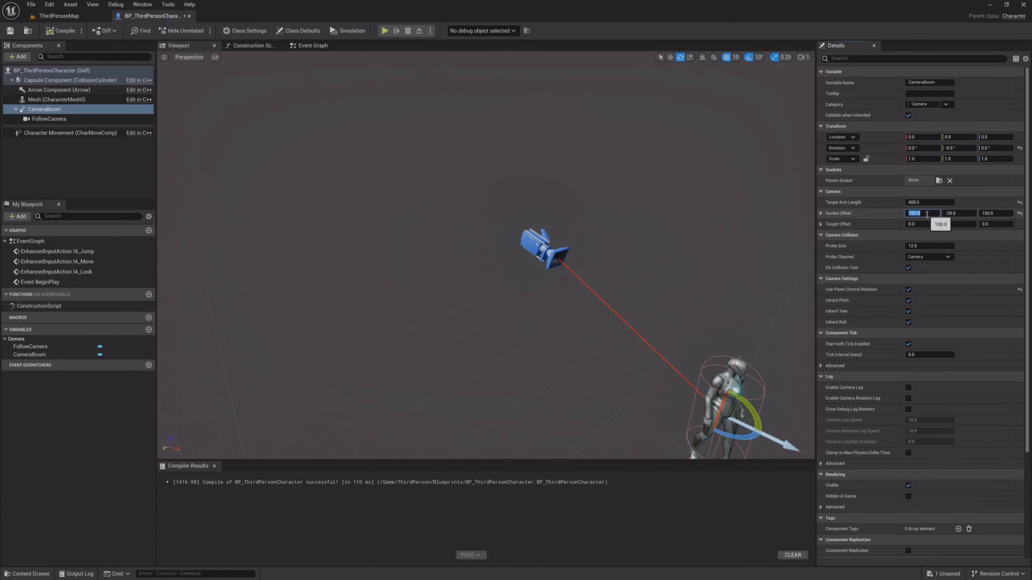
type("0")
key("Return")
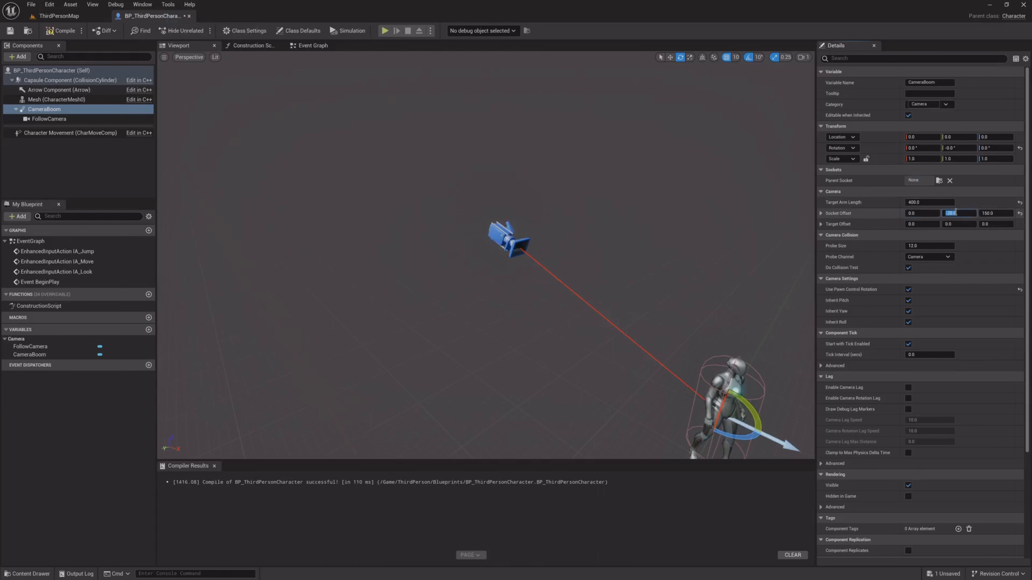
left_click(956, 212)
type("0")
key("Return")
left_click(60, 30)
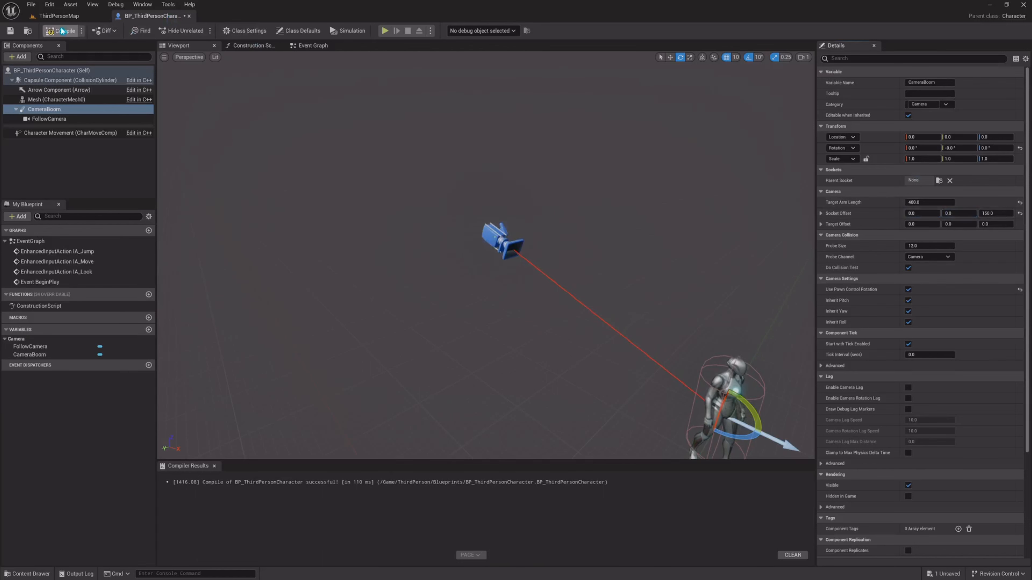
Return to ThirdPersonMap, open IMC_Default from the ThirdPerson Input folder and expand its Mappings list
left_click(59, 16)
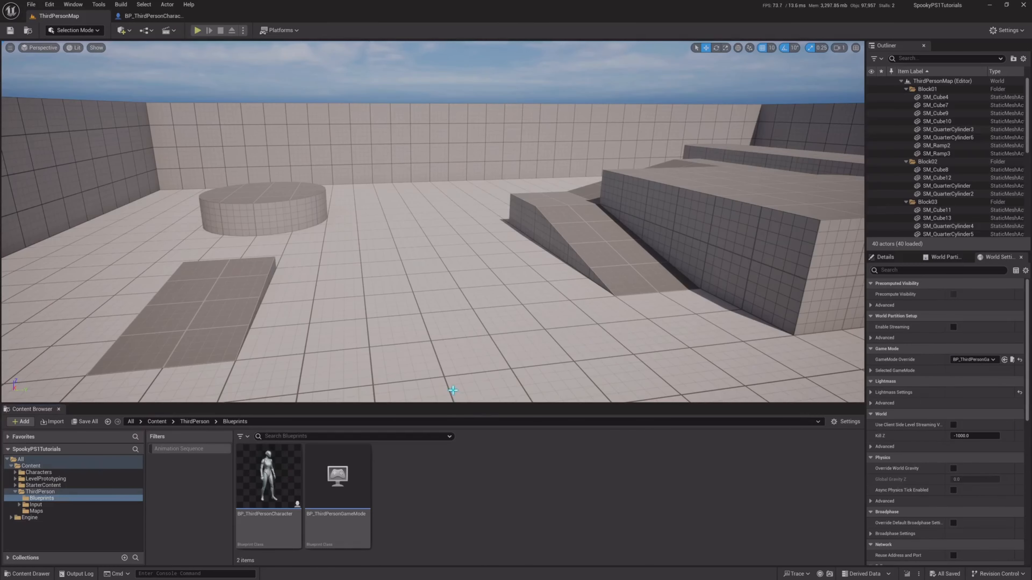
mouse_move(433, 350)
right_mouse_down()
mouse_move(420, 345)
mouse_move(446, 342)
mouse_move(436, 343)
right_mouse_up()
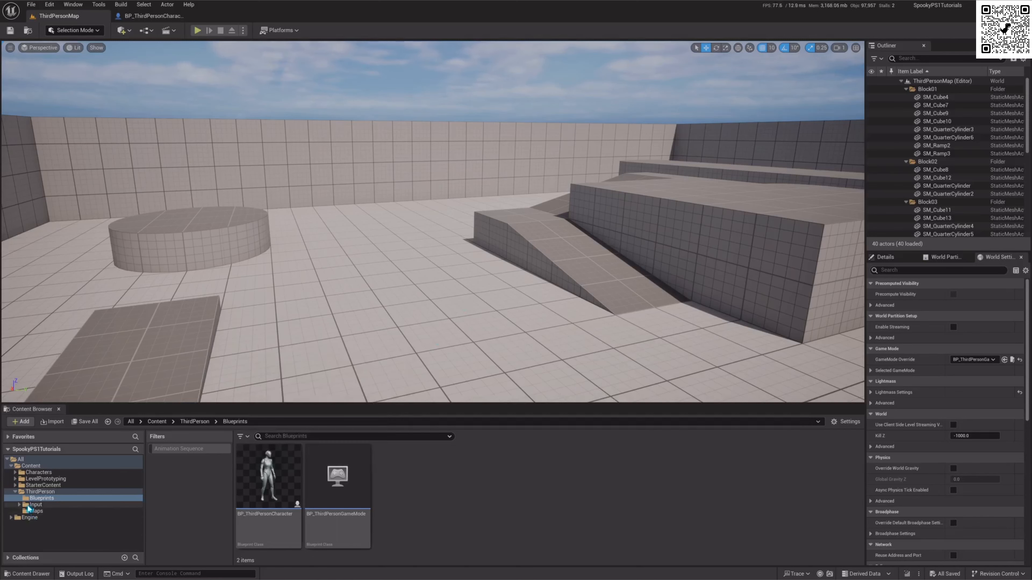
left_click(49, 504)
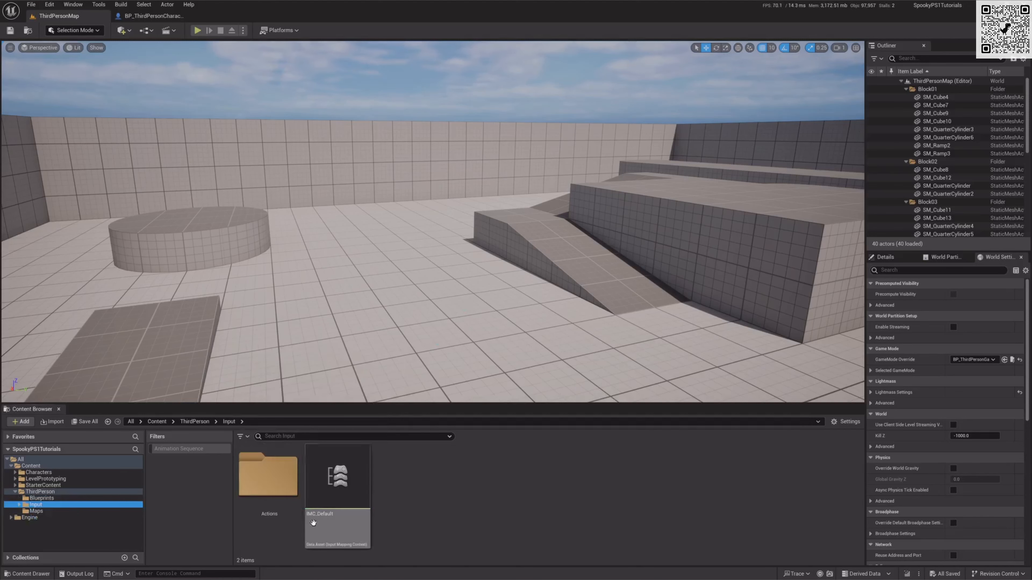
double_click(336, 479)
left_click(5, 81)
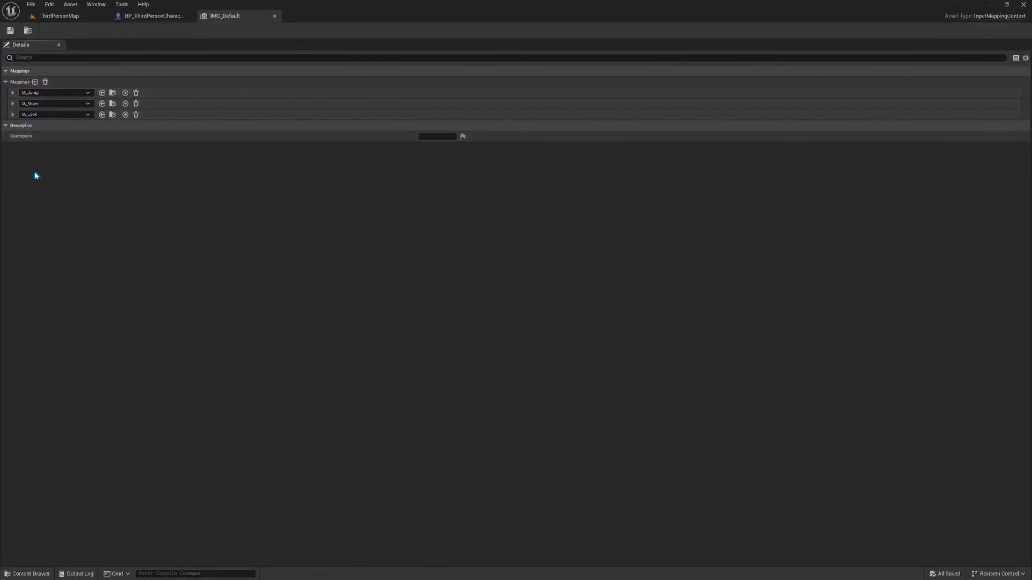
Create an Input Action named IA_Sprint in the ThirdPerson Input Actions folder of the project content
left_click(77, 17)
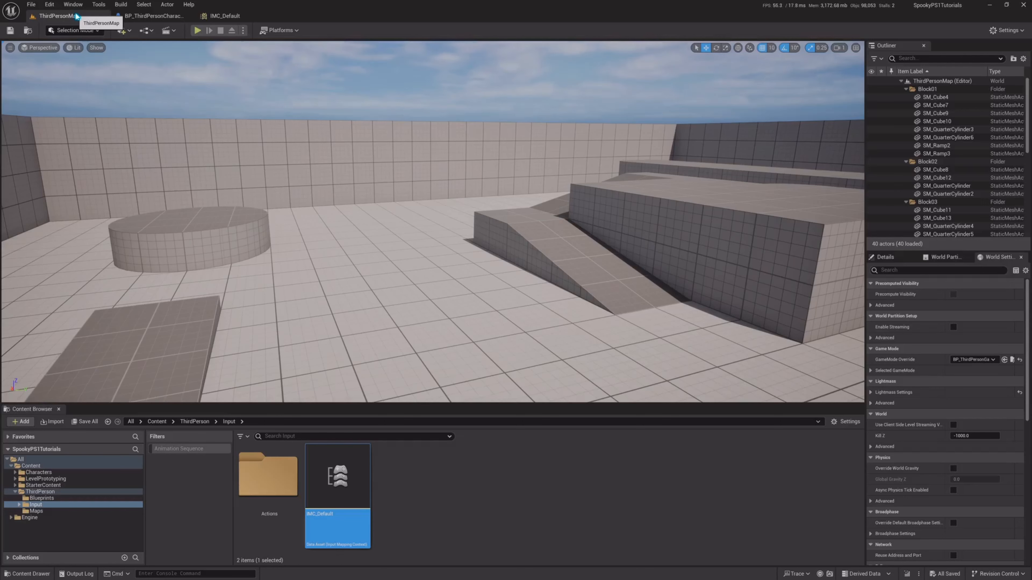
double_click(266, 482)
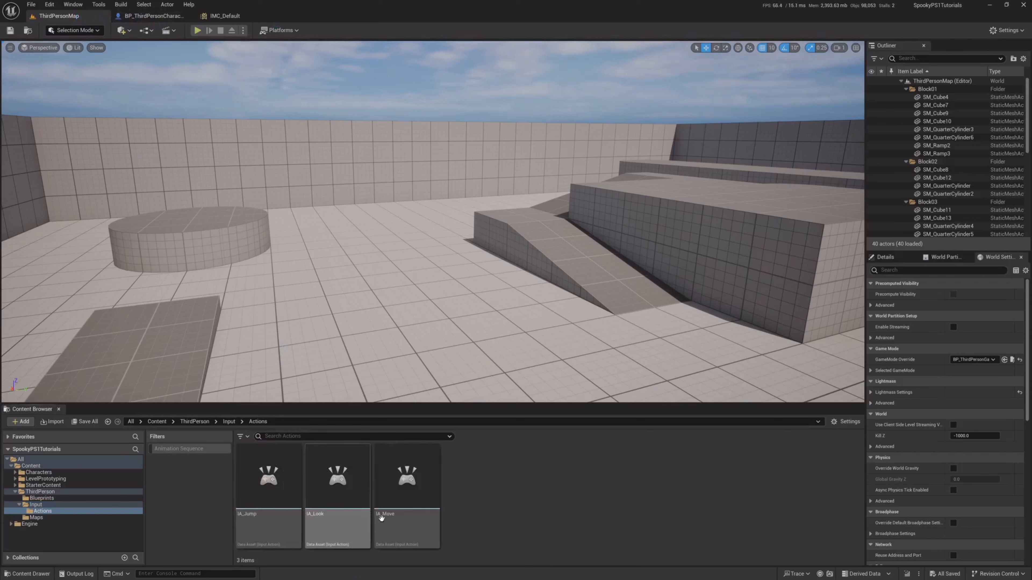
right_click(505, 483)
type("input")
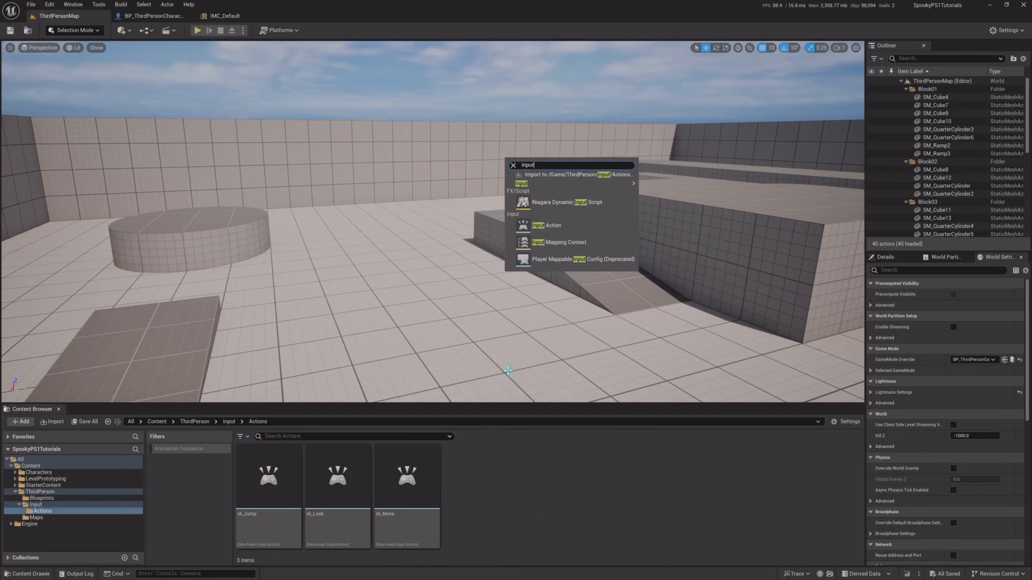
left_click(563, 226)
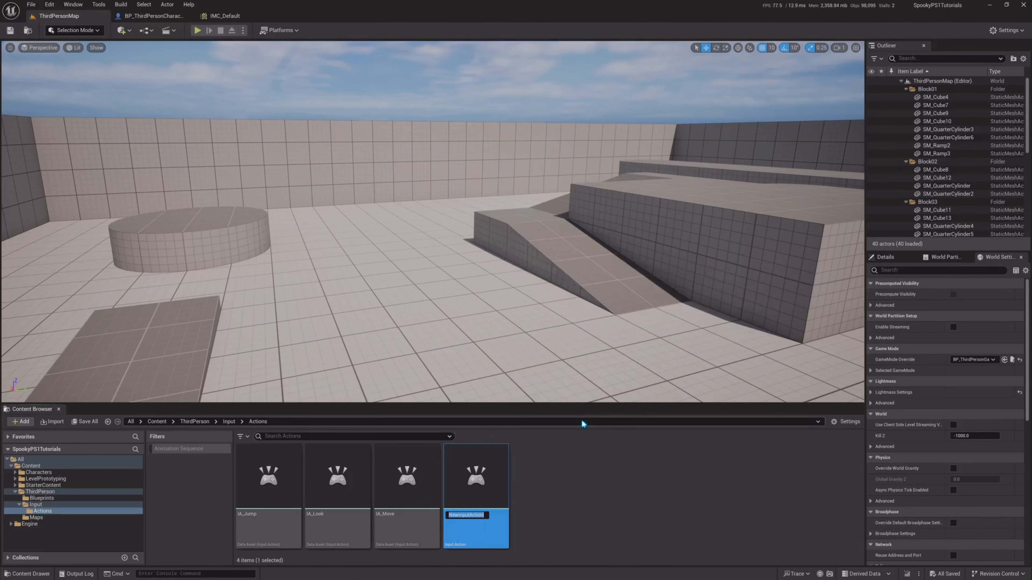
type("IA_Sprint")
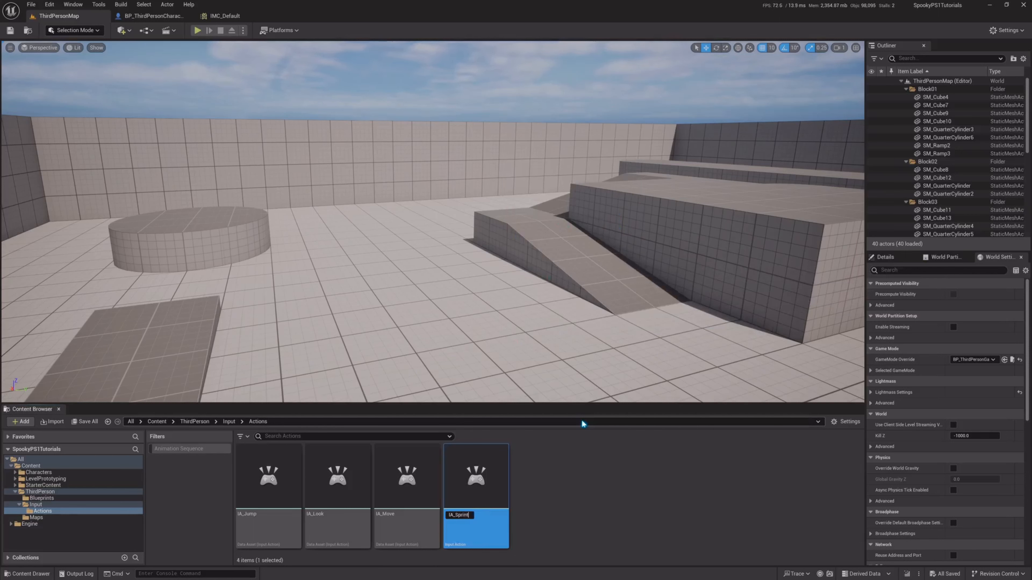
key("Return")
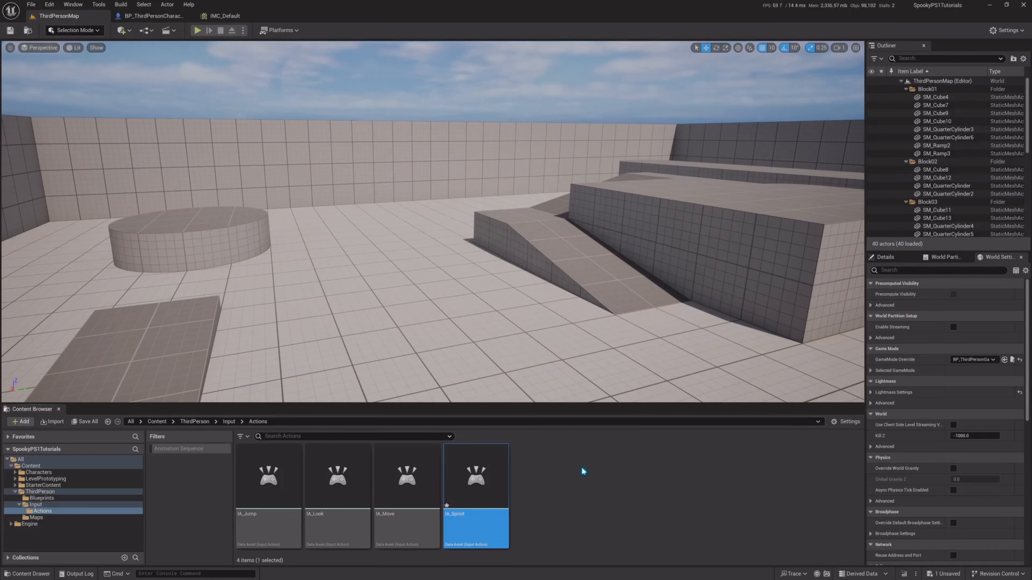
Create another Input Action named IA_Backwards in the same Actions folder
left_click(561, 467)
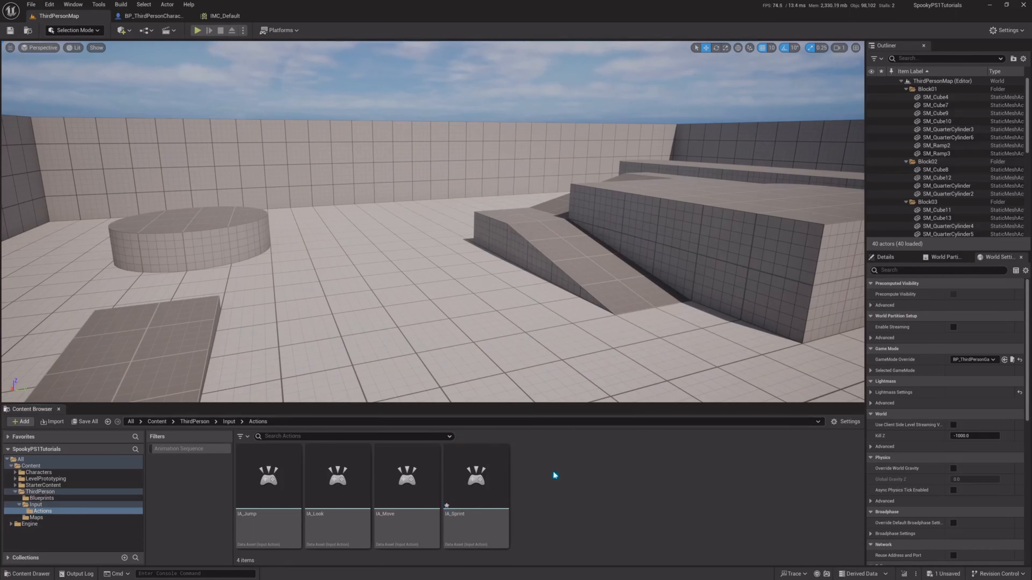
right_click(555, 474)
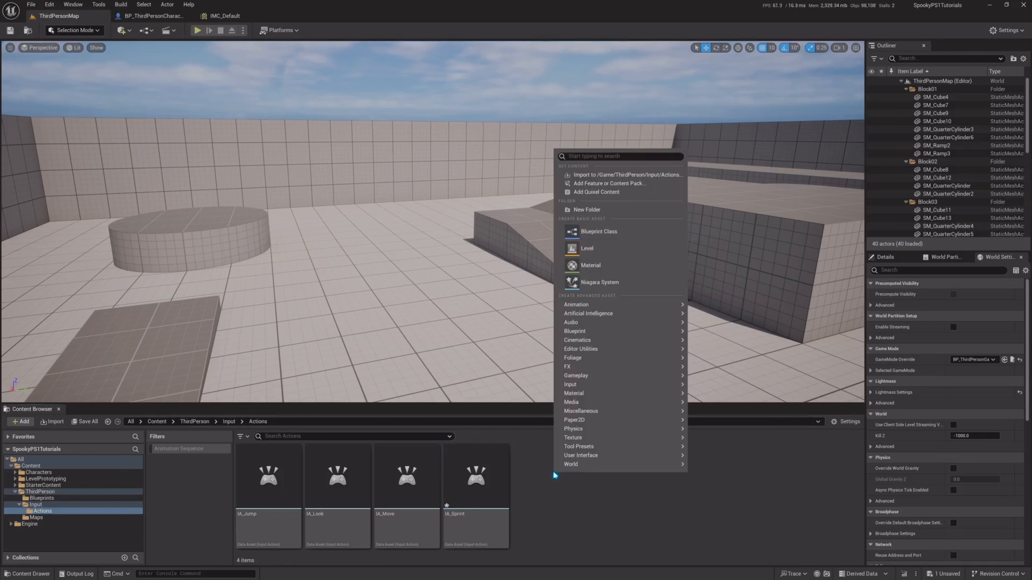
type("input")
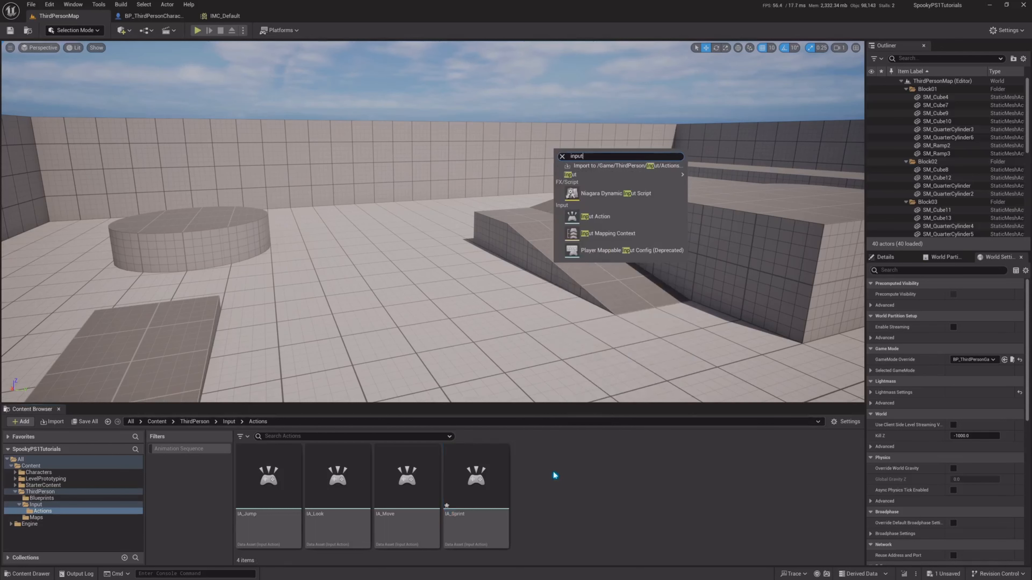
left_click(611, 216)
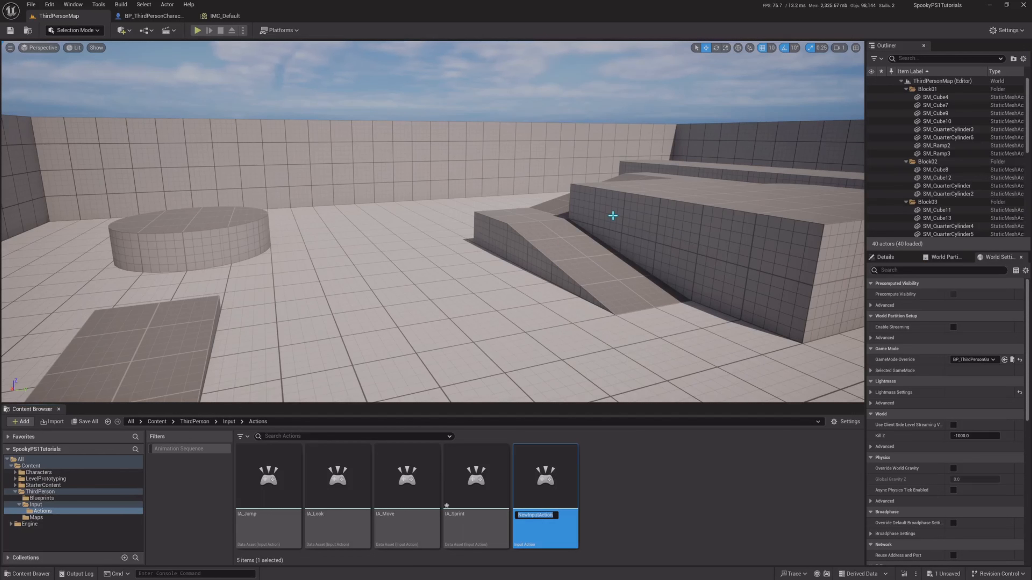
type("IA_")
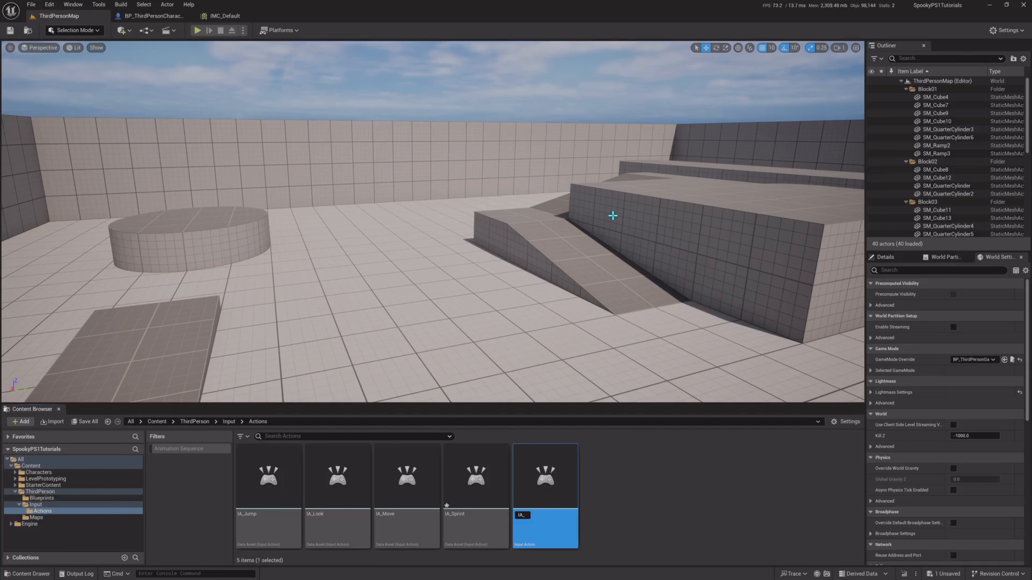
type("Backwards")
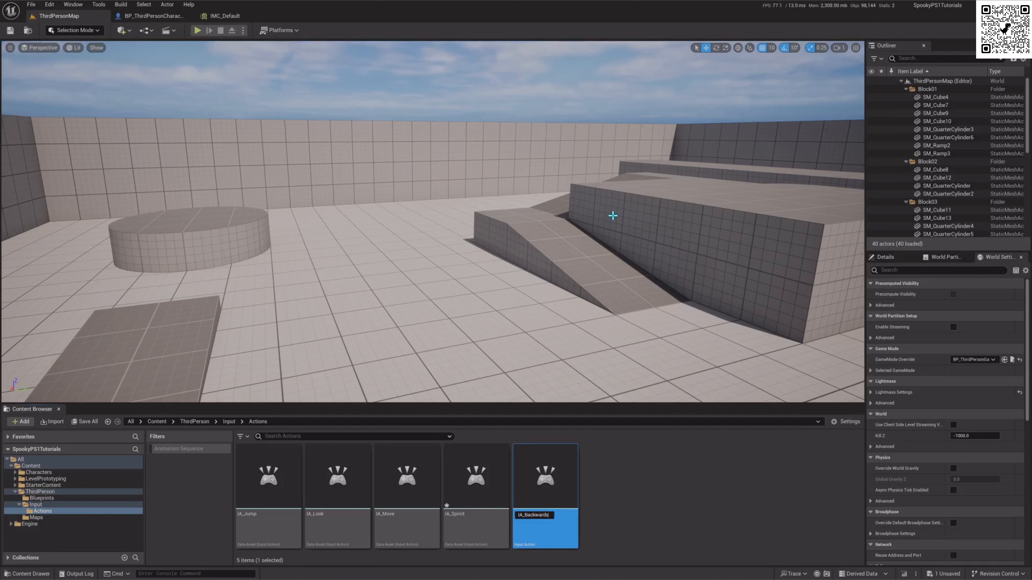
key("Return")
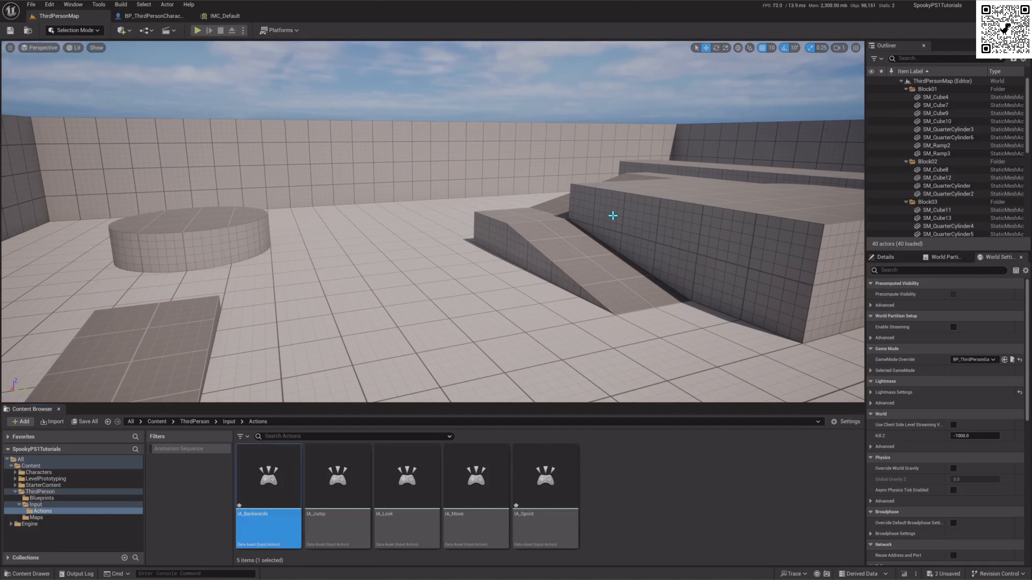
right_click(630, 479)
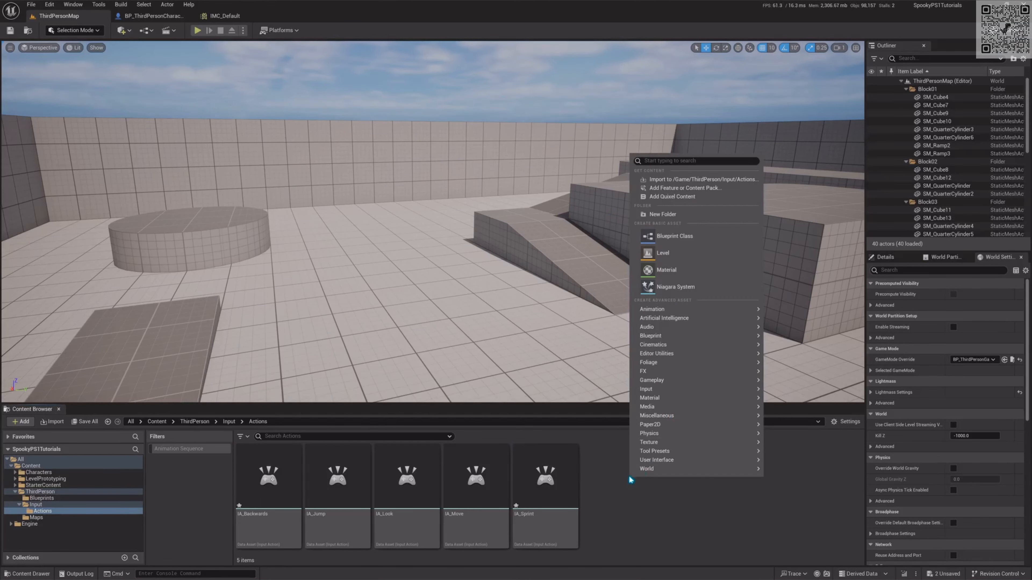
left_click(657, 416)
type("in")
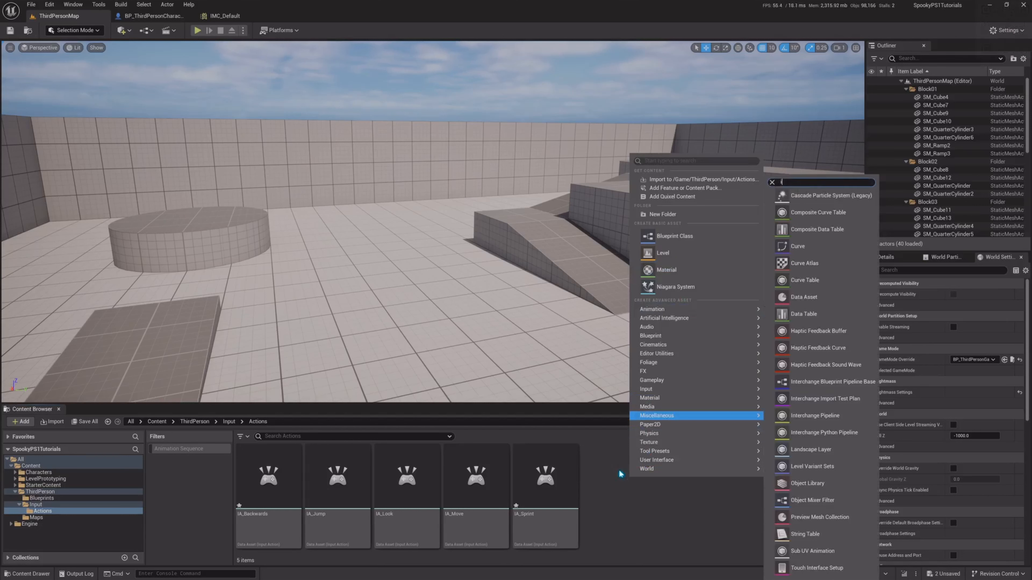
left_click(631, 564)
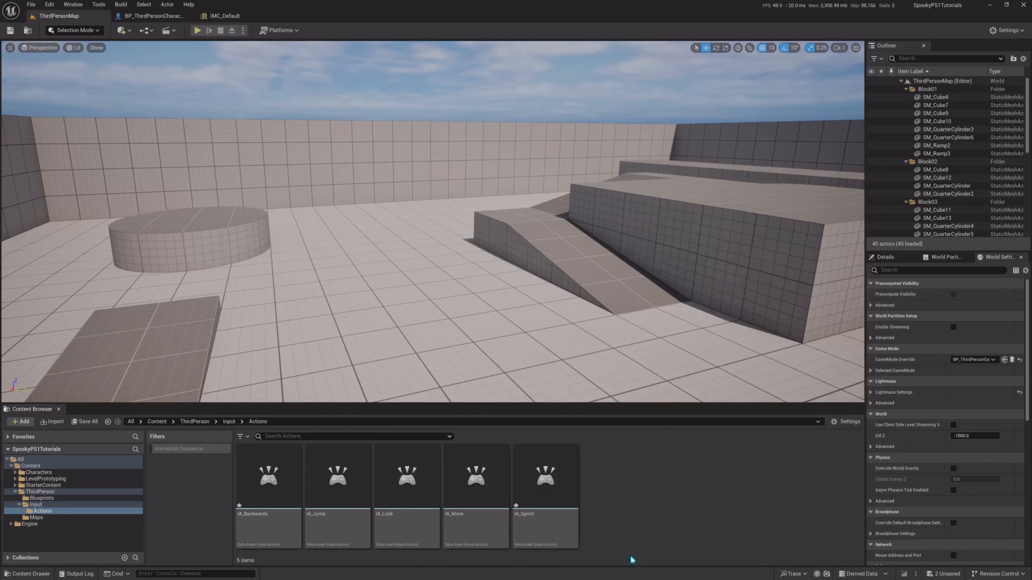